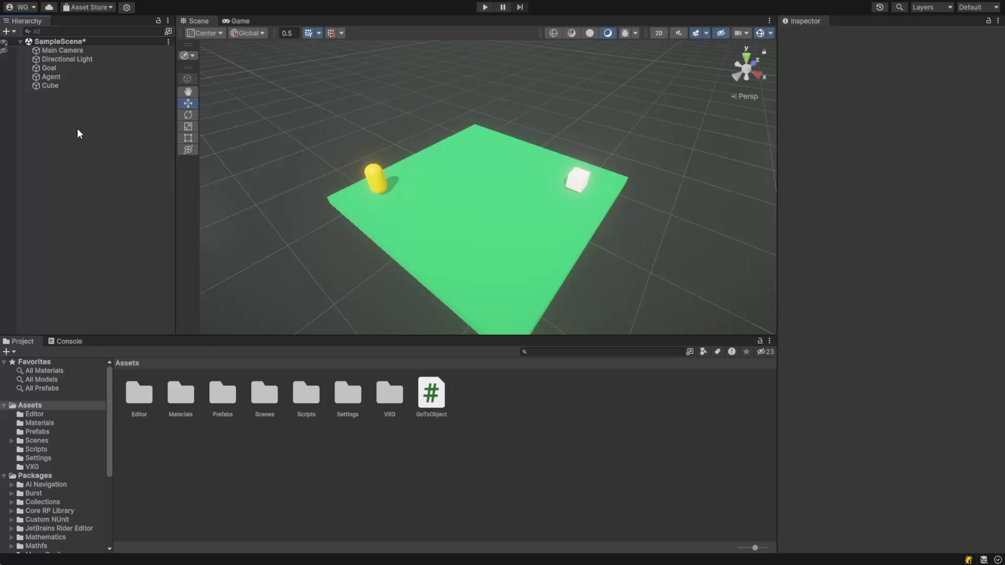
- Create an empty NavMesh object and add a Nav Mesh Agent component to the Agent
{"action": "right_click", "coordinate": [77, 128]}
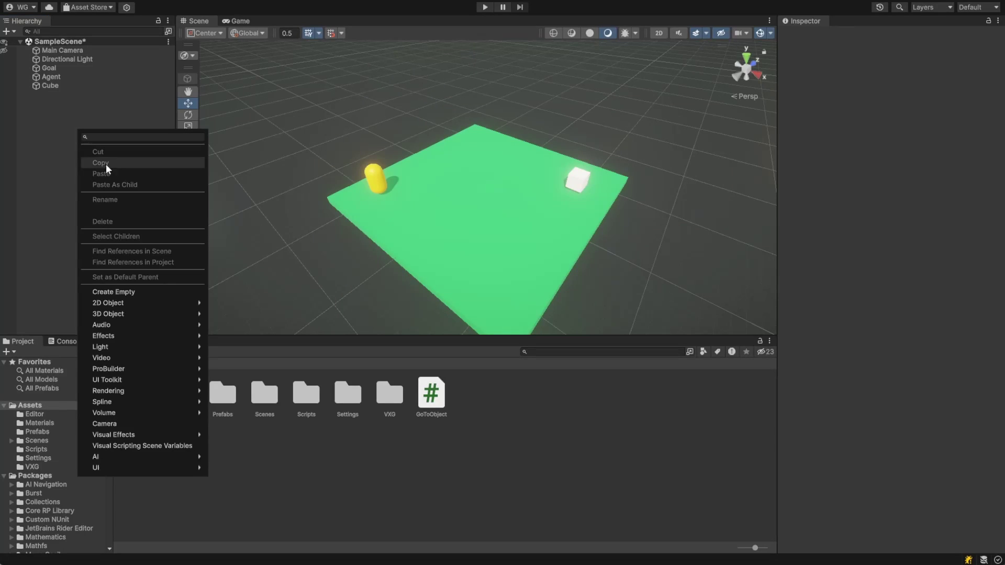
{"action": "left_click", "coordinate": [135, 289]}
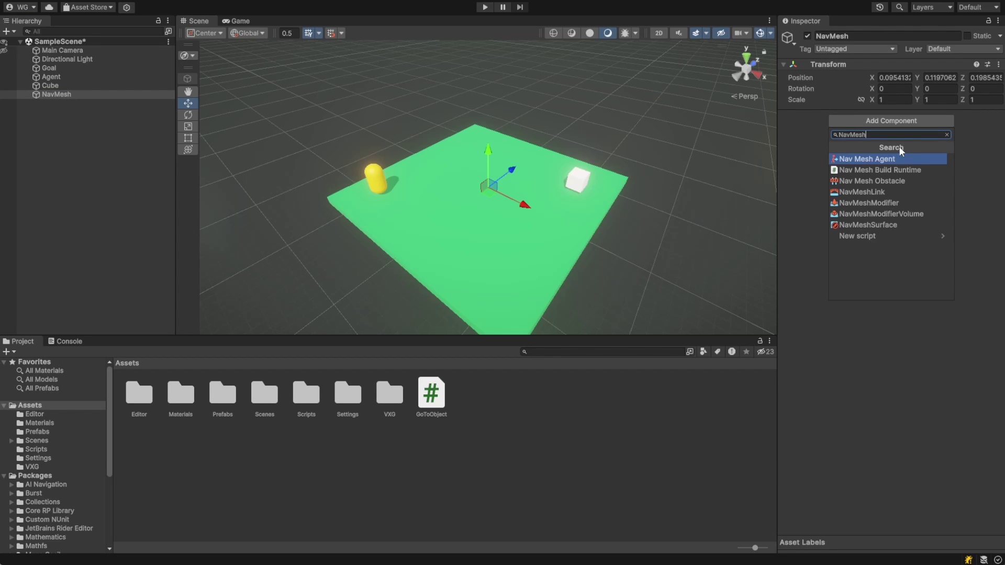
{"action": "left_click", "coordinate": [75, 76]}
{"action": "scroll", "coordinate": [838, 275], "scroll_direction": "down", "scroll_amount": 5}
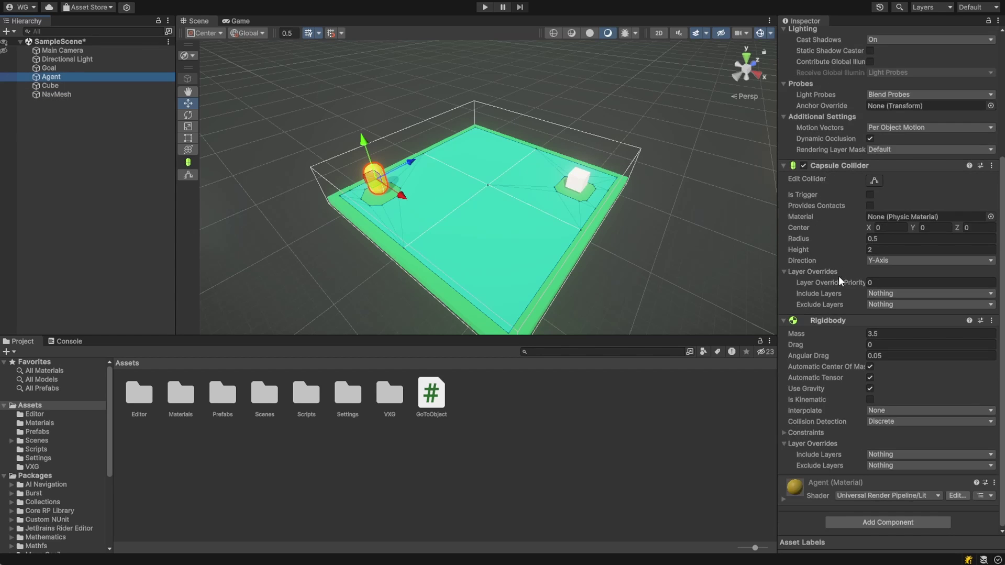
{"action": "left_click", "coordinate": [891, 517]}
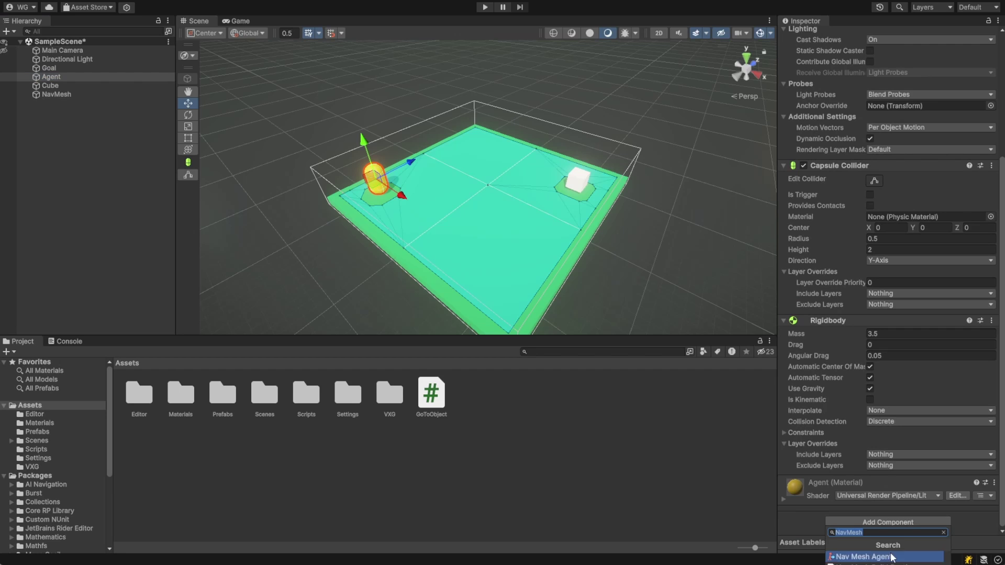
{"action": "scroll", "coordinate": [906, 411], "scroll_direction": "down", "scroll_amount": 5}
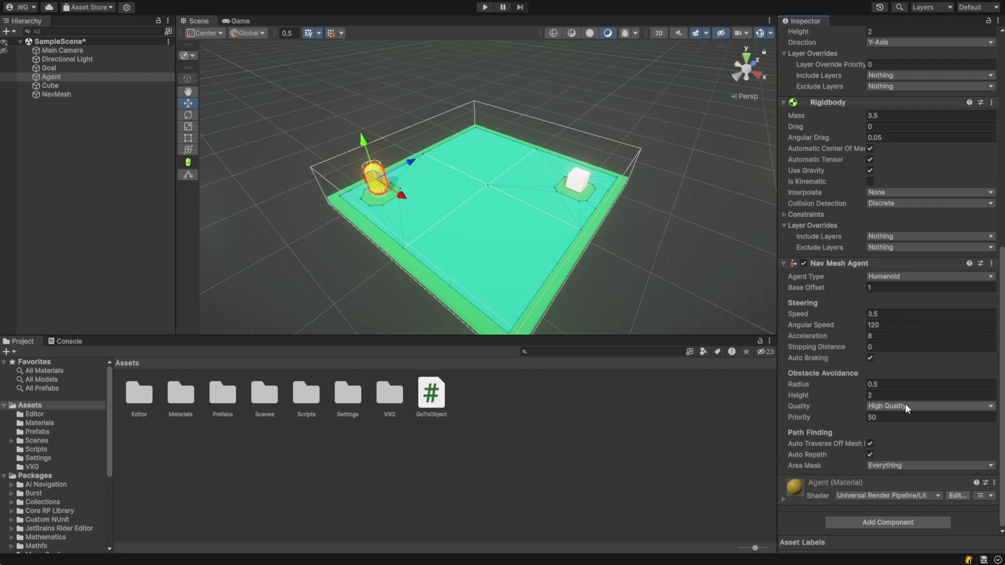
- Clear and rebake the NavMesh over the green floor, reselecting the Agent
{"action": "left_click", "coordinate": [914, 348]}
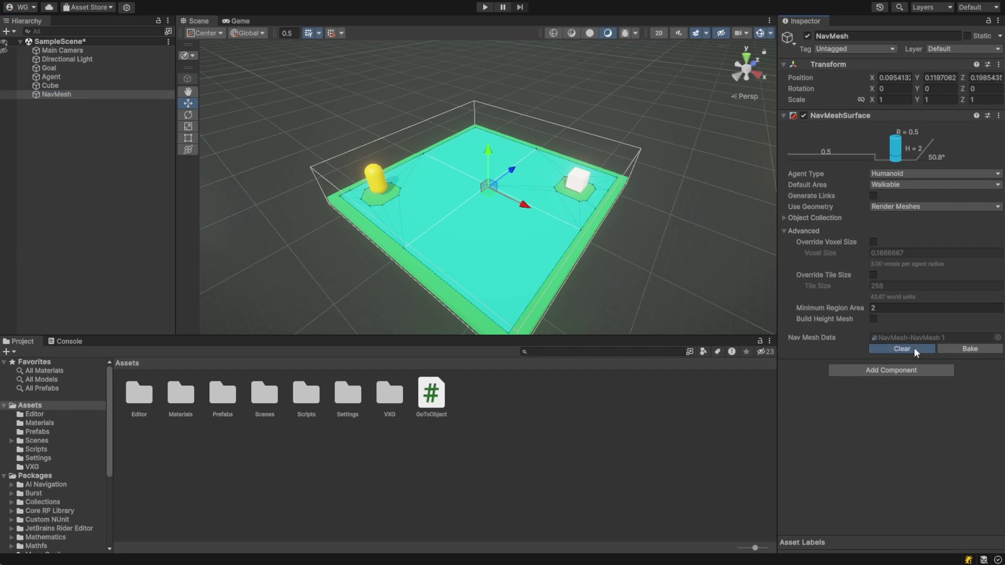
{"action": "left_click", "coordinate": [970, 349]}
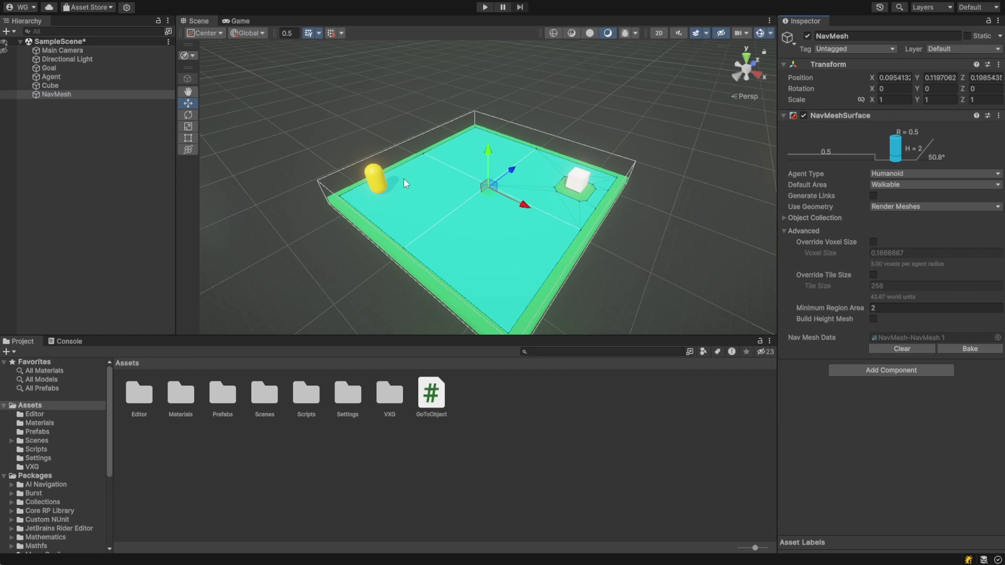
{"action": "left_click", "coordinate": [154, 76]}
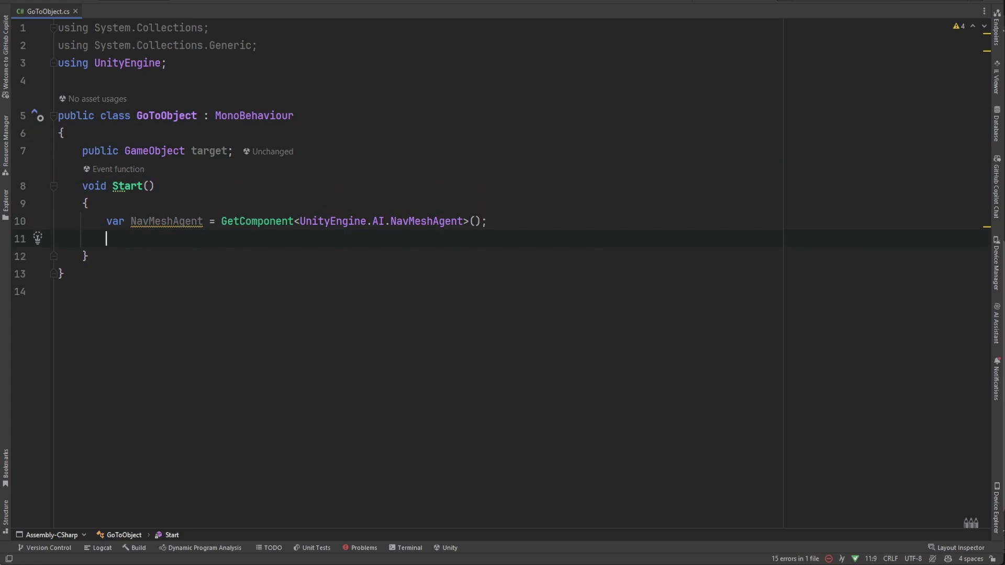
{"action": "type", "text": "Na"}
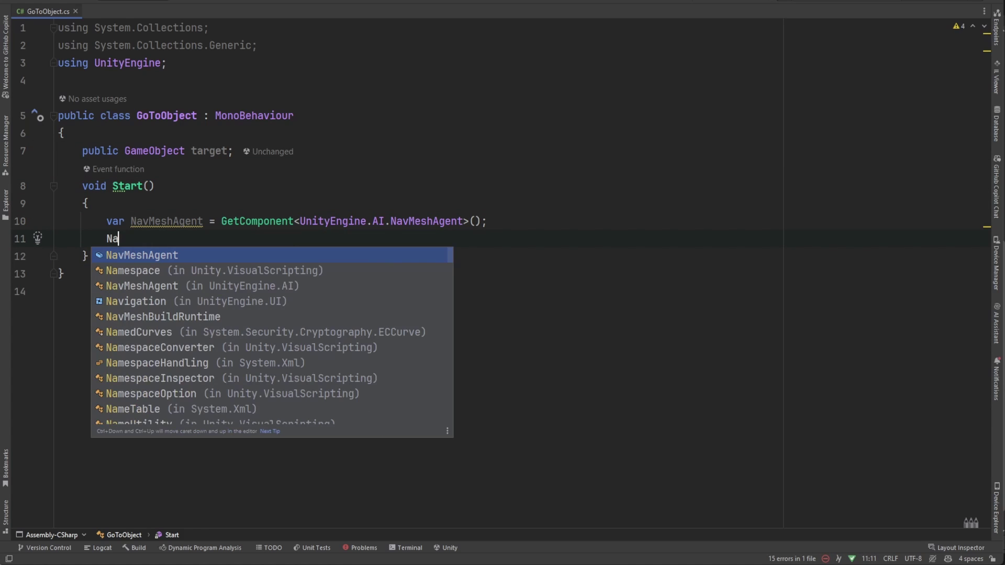
- Get the NavMeshAgent via GetComponent in Start and reference it on line 11
{"action": "key", "text": "Return"}
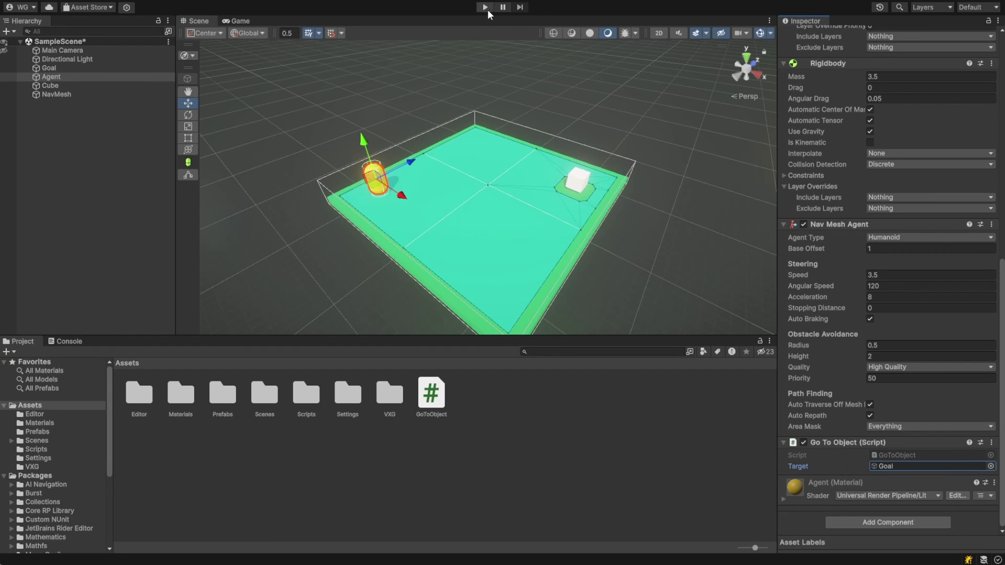
- Set Goal as the Go To Object target and run the scene in play mode
{"action": "left_click", "coordinate": [485, 7]}
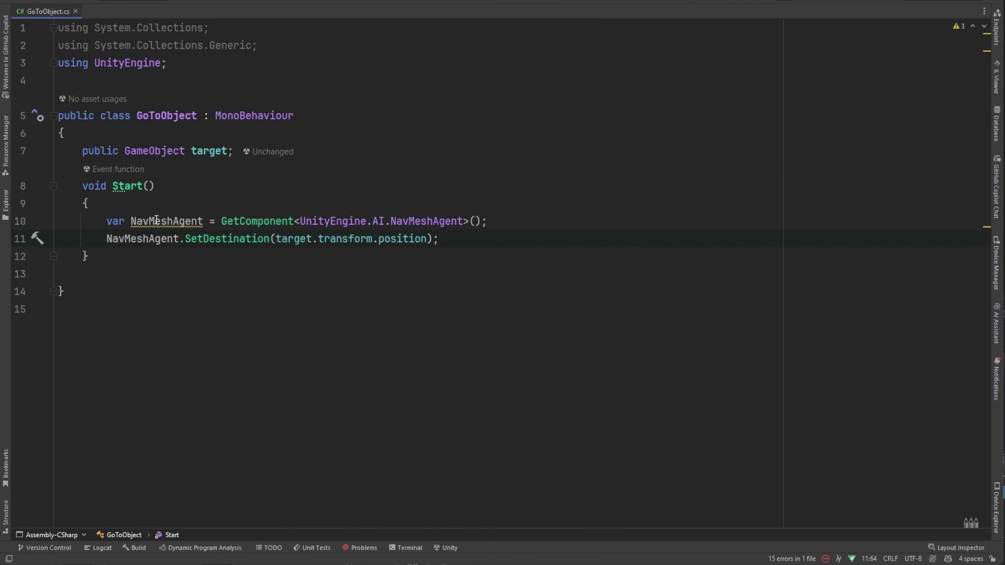
- Convert the NavMeshAgent local into a private navMeshAgent field with Introduce Field
{"action": "right_click", "coordinate": [164, 222]}
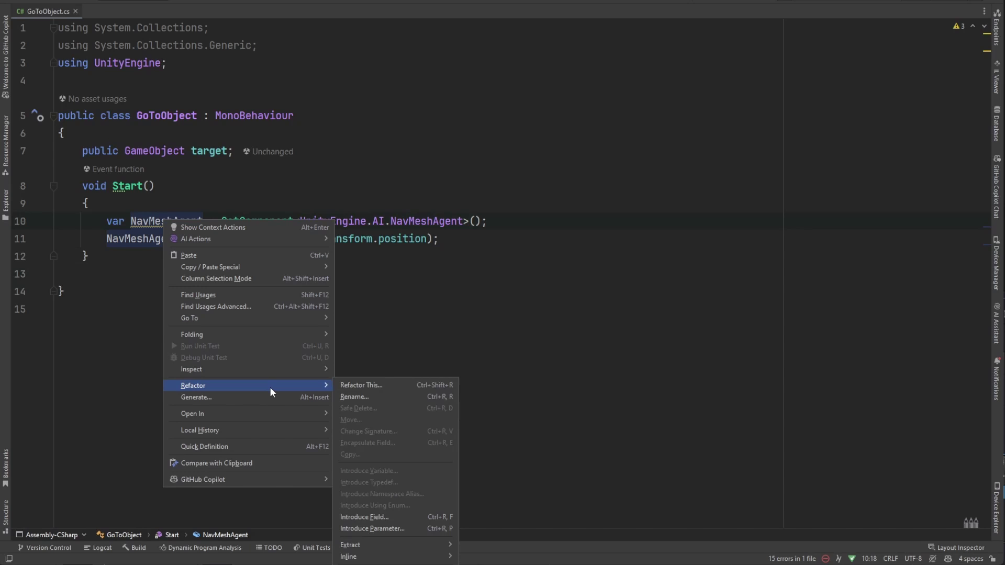
{"action": "left_click", "coordinate": [417, 517]}
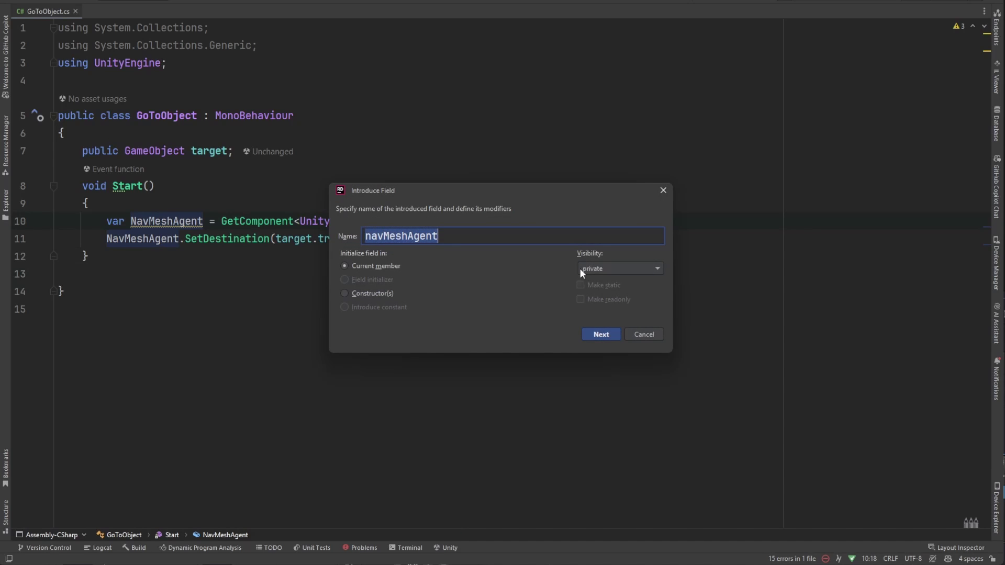
{"action": "left_click", "coordinate": [607, 338]}
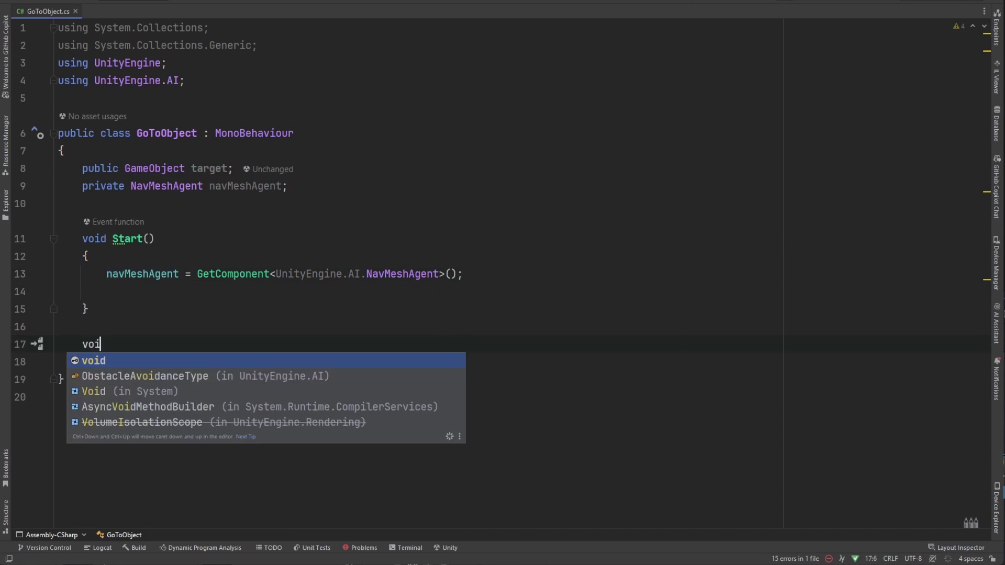
{"action": "type", "text": "d U"}
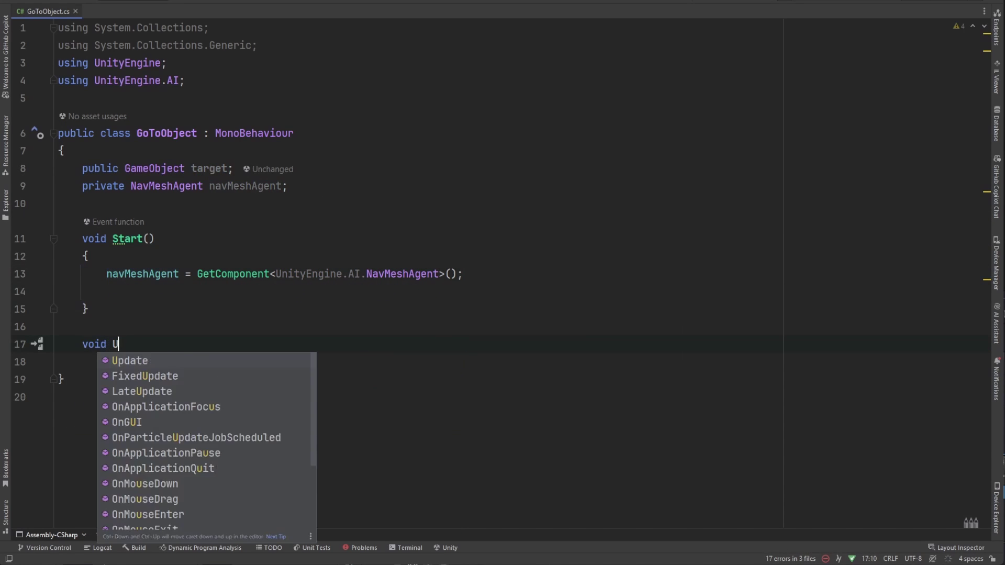
{"action": "type", "text": "pd"}
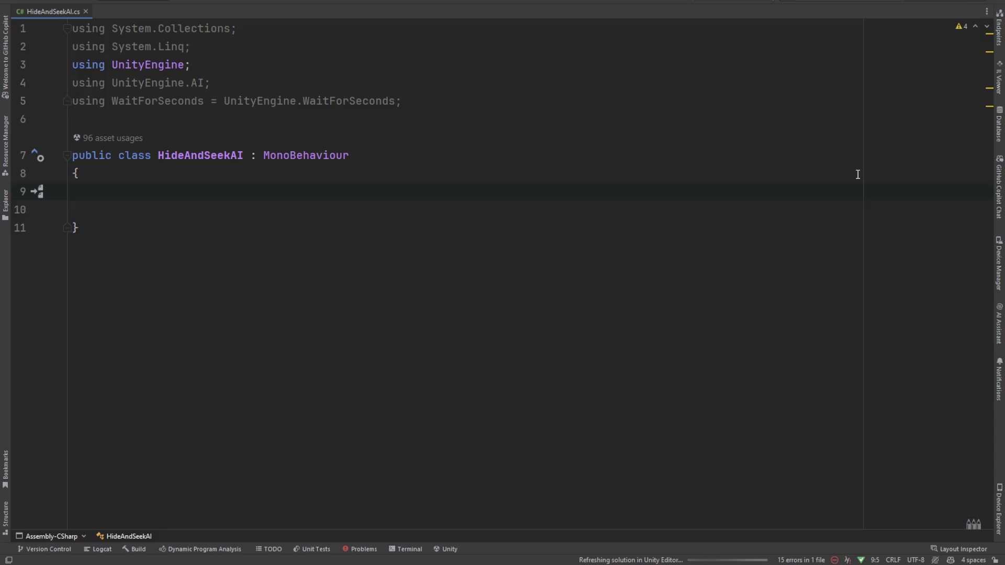
{"action": "type", "text": "public float"}
{"action": "type", "text": "ate readonly int"}
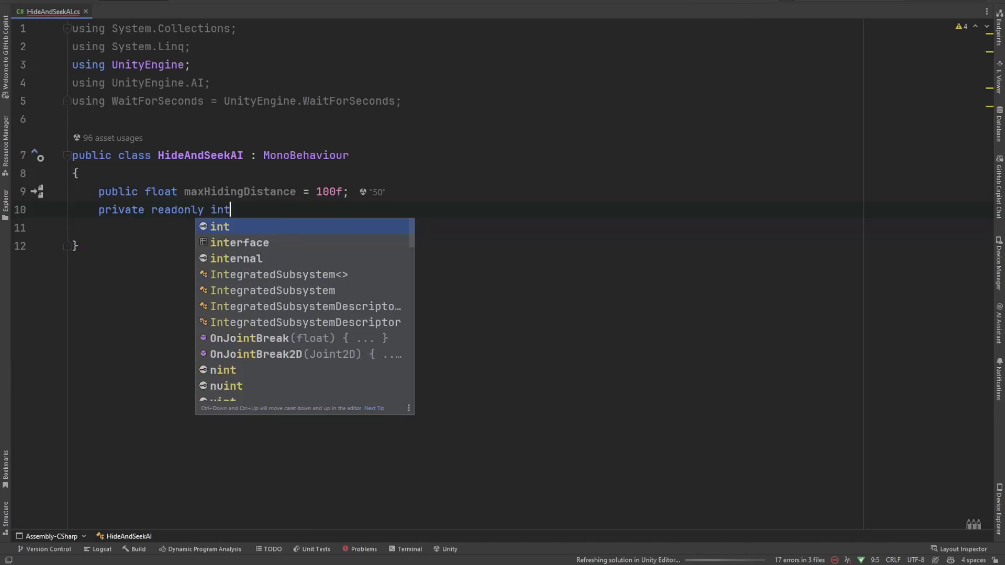
{"action": "type", "text": " maxAttempts = 100;"}
- Declare the hiding fields, including maxAttempts and the NavMeshAgent, and add Start
{"action": "key", "text": "Return"}
{"action": "type", "text": "private readonly float maxTimeToMove = 10f;"}
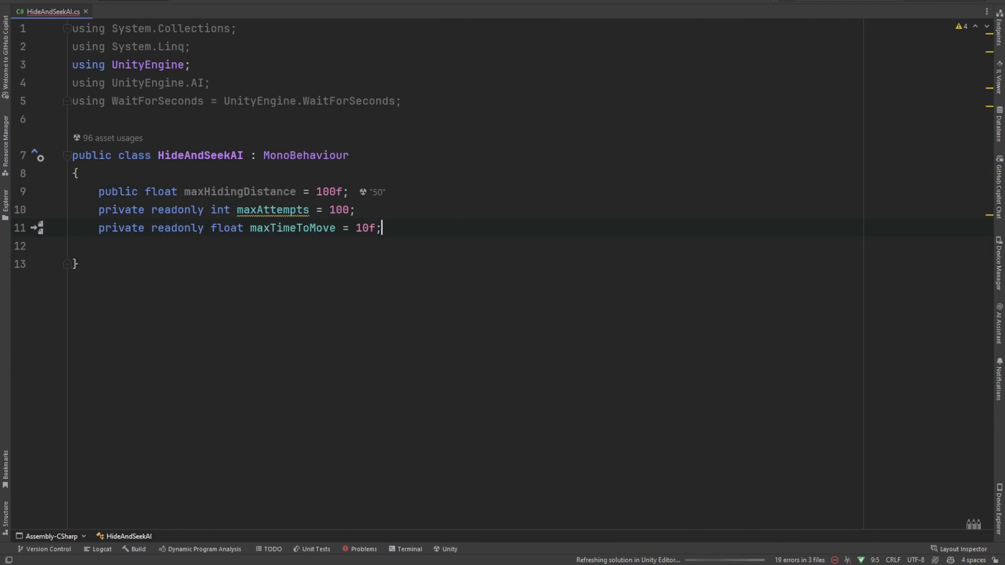
{"action": "key", "text": "Return"}
{"action": "type", "text": "private NavMesh"}
{"action": "key", "text": "Return"}
{"action": "type", "text": "agent;"}
{"action": "key", "text": "Return"}
{"action": "type", "text": "private f"}
{"action": "type", "text": "private bool spotFound;"}
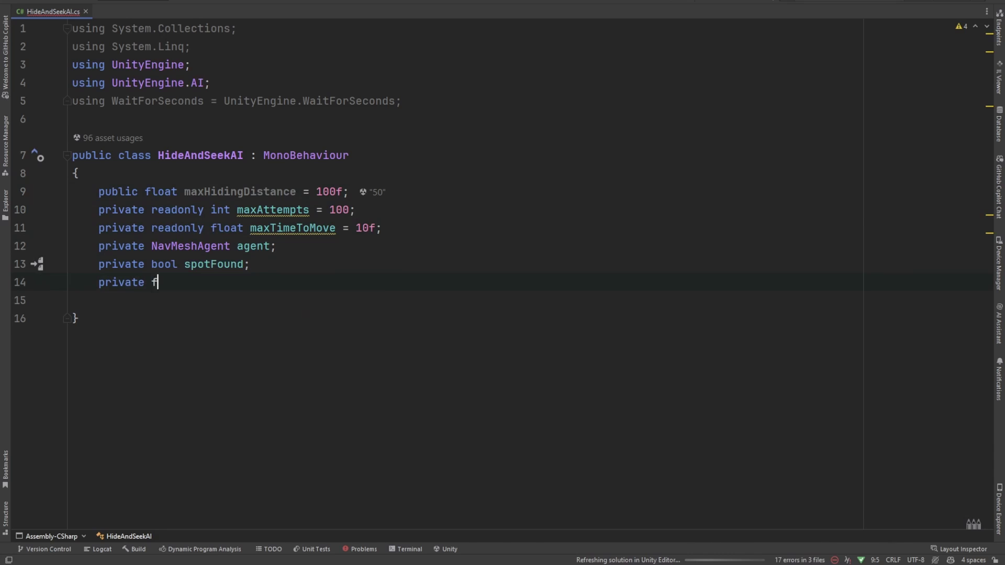
{"action": "key", "text": "Return"}
{"action": "key", "text": "Return"}
{"action": "type", "text": "private void Start()"}
{"action": "key", "text": "Return"}
{"action": "type", "text": "private IEnu"}
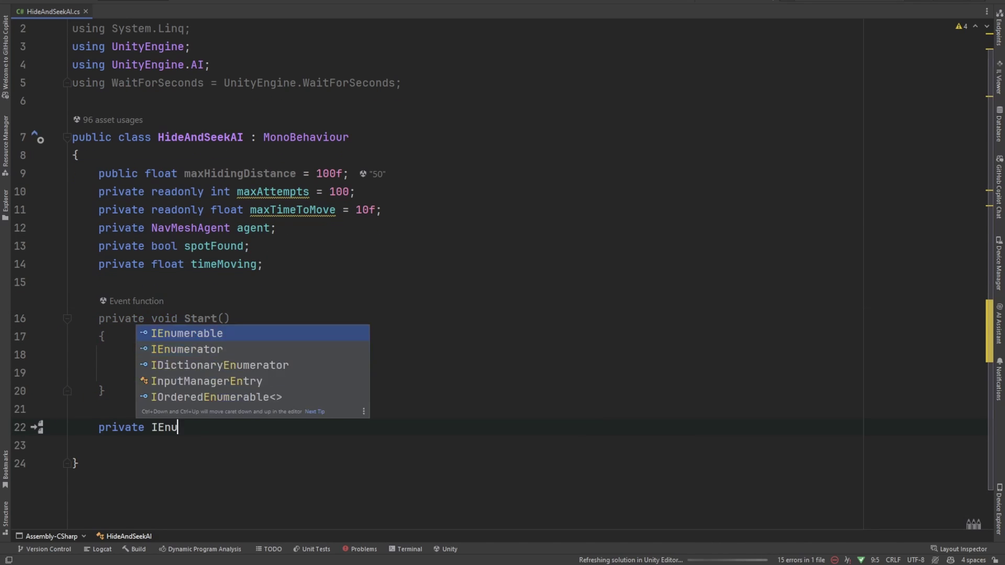
{"action": "type", "text": "merator FindHidingSpot("}
- Add empty FindHidingSpot, HasAgentReachedDestination and IsSpotHidden method stubs
{"action": "key", "text": "Return"}
{"action": "type", "text": "private bool HasAgentReachedDe"}
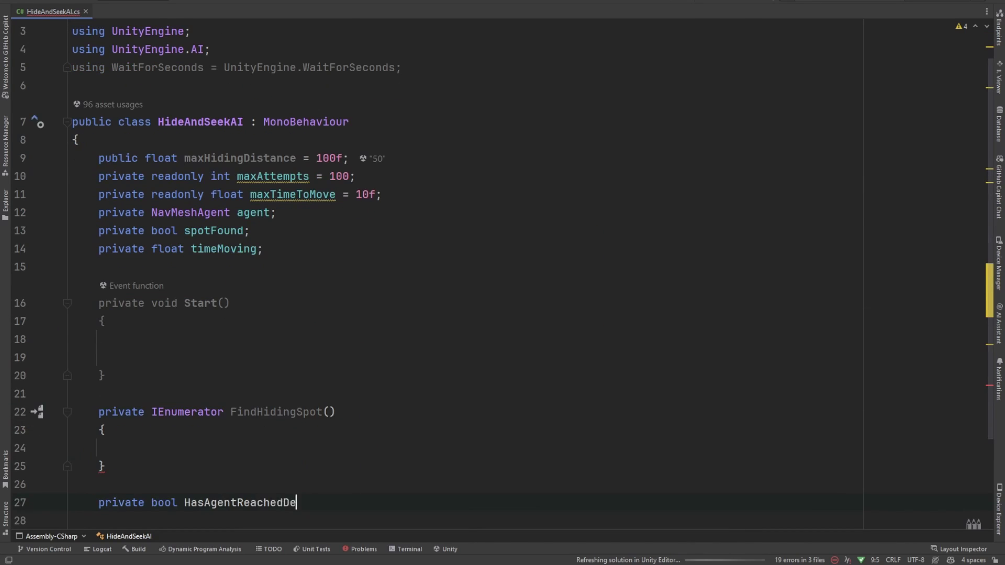
{"action": "type", "text": "stination()"}
{"action": "key", "text": "Return"}
{"action": "type", "text": "{"}
{"action": "key", "text": "Return"}
{"action": "key", "text": "Down"}
{"action": "key", "text": "Return"}
{"action": "key", "text": "Return"}
{"action": "type", "text": "private bool IsSpotHidden(Vector3 spot"}
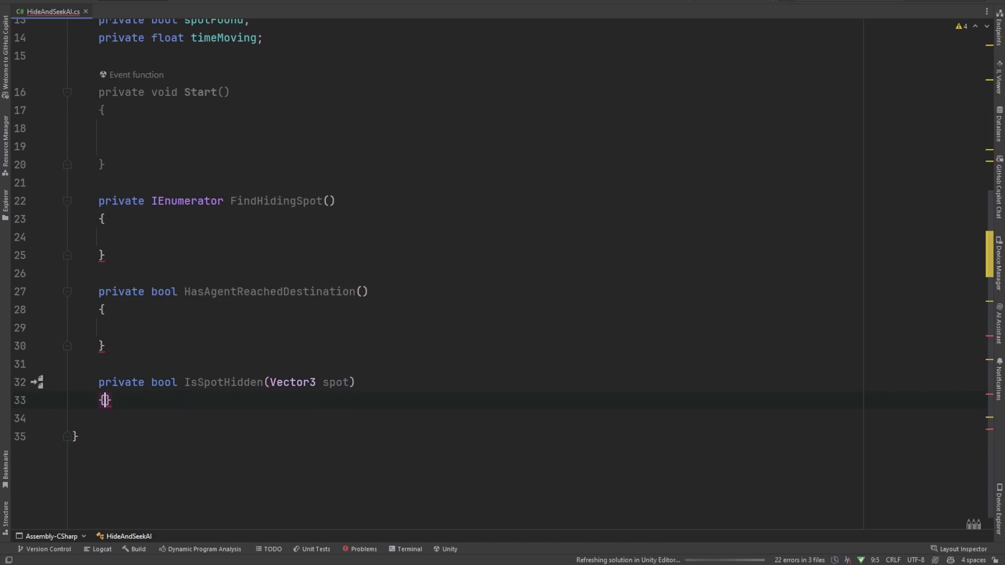
{"action": "key", "text": "Return"}
{"action": "key", "text": "Down"}
{"action": "key", "text": "Return"}
{"action": "key", "text": "Return"}
{"action": "type", "text": "private Ve"}
{"action": "type", "text": "gulation()"}
- Add empty RandomPointFromNavMeshTriangulation and Vector3 GetRandomPointInsideTriangle stubs
{"action": "key", "text": "Return"}
{"action": "type", "text": "{"}
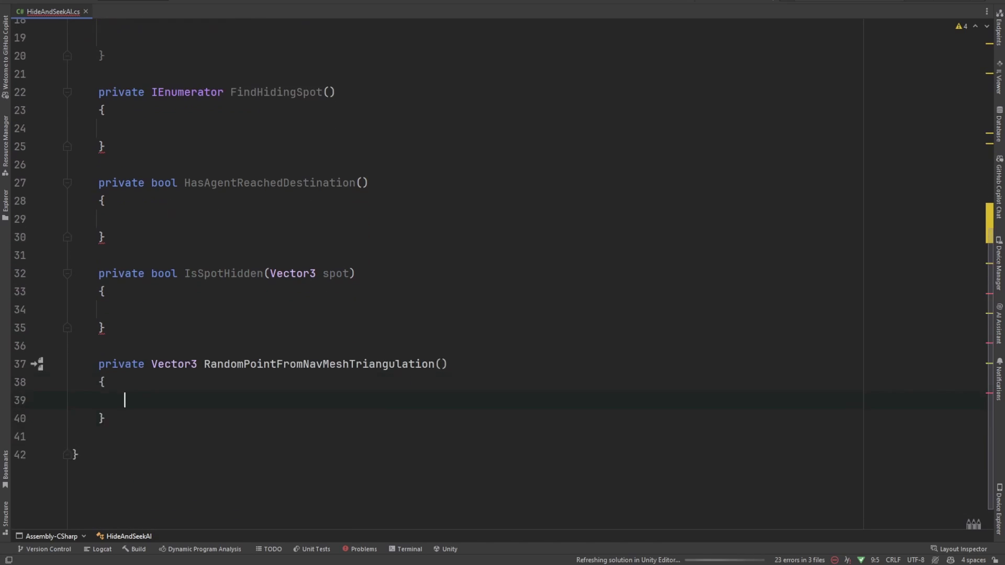
{"action": "key", "text": "Return"}
{"action": "key", "text": "Down"}
{"action": "key", "text": "Return"}
{"action": "key", "text": "Return"}
{"action": "type", "text": "private Vector3 GetRandomPointInsideTriangle(Vector3 a, Vec"}
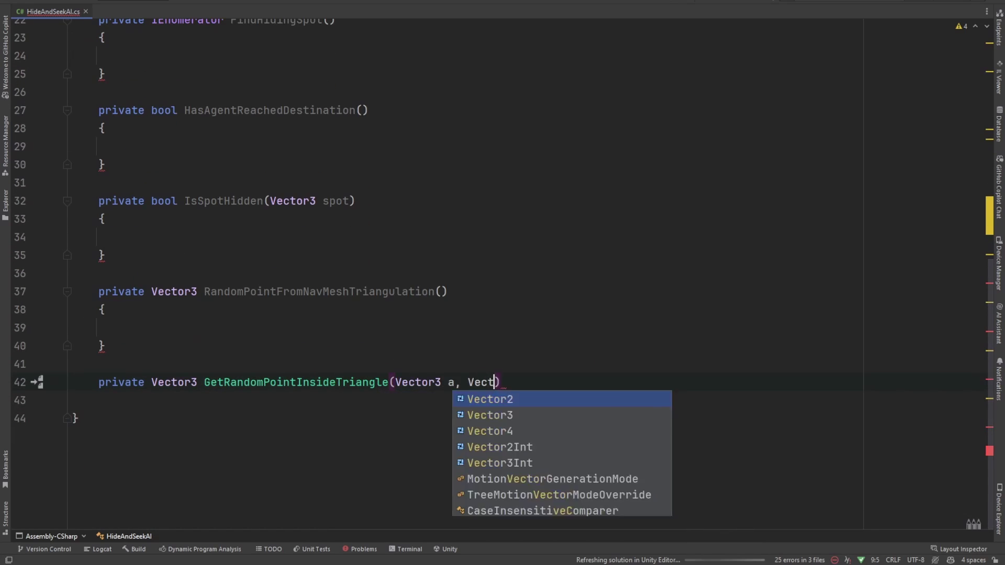
{"action": "type", "text": "tor3 b, Vector3 c)"}
{"action": "key", "text": "Return"}
{"action": "type", "text": "{"}
{"action": "key", "text": "Return"}
{"action": "key", "text": "Down"}
{"action": "key", "text": "Return"}
{"action": "scroll", "coordinate": [502, 282], "scroll_direction": "up", "scroll_amount": 8}
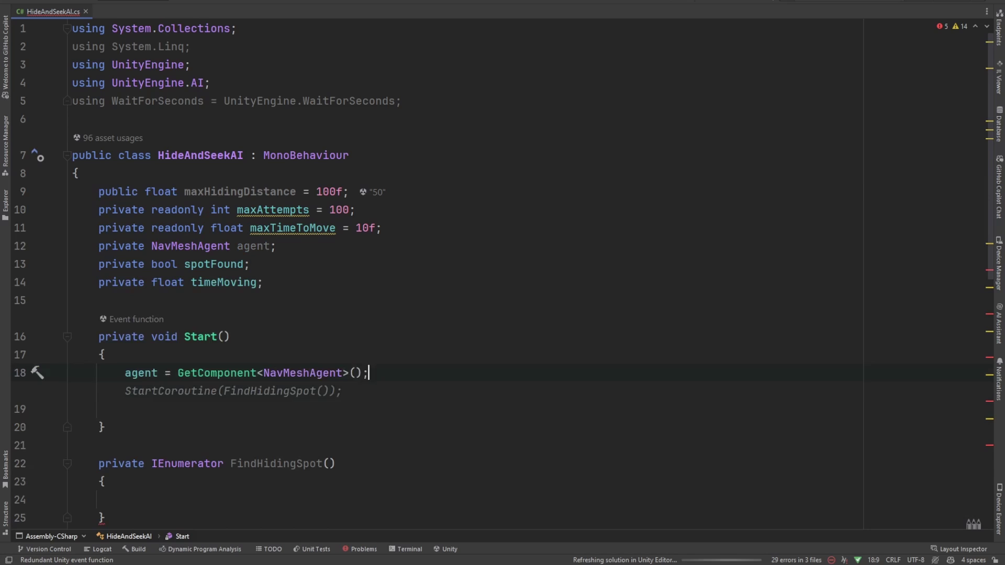
- Start the FindHidingSpot coroutine in Start and open a while loop limited by maxAttempts
{"action": "left_click", "coordinate": [225, 391]}
{"action": "type", "text": "StartCoroutine(FindHidingSpot());"}
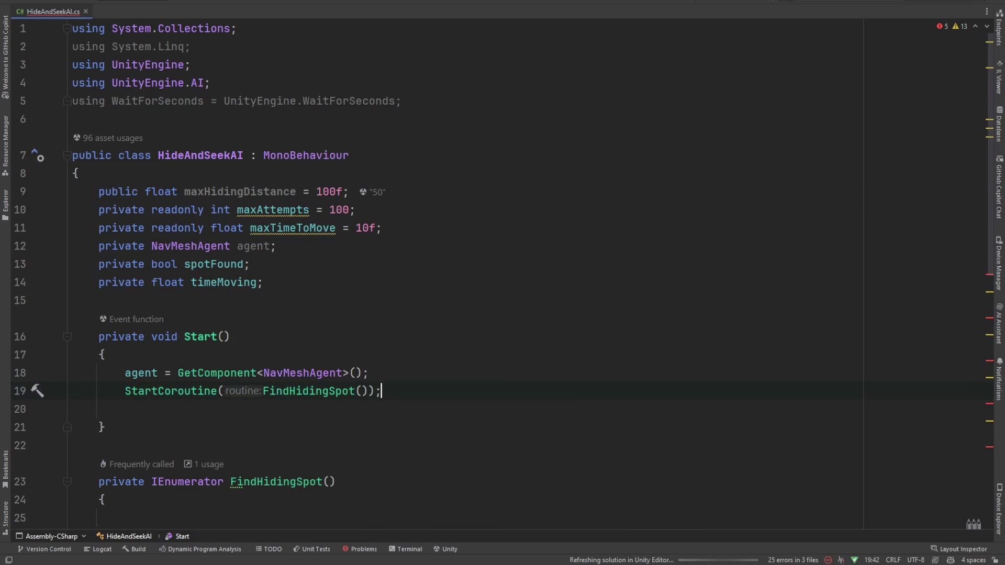
{"action": "key", "text": "Down"}
{"action": "key", "text": "Down"}
{"action": "key", "text": "Down"}
{"action": "type", "text": "var attempts = 0;"}
{"action": "key", "text": "Return"}
{"action": "type", "text": "while (!spotFound && attempts < maxAttemp"}
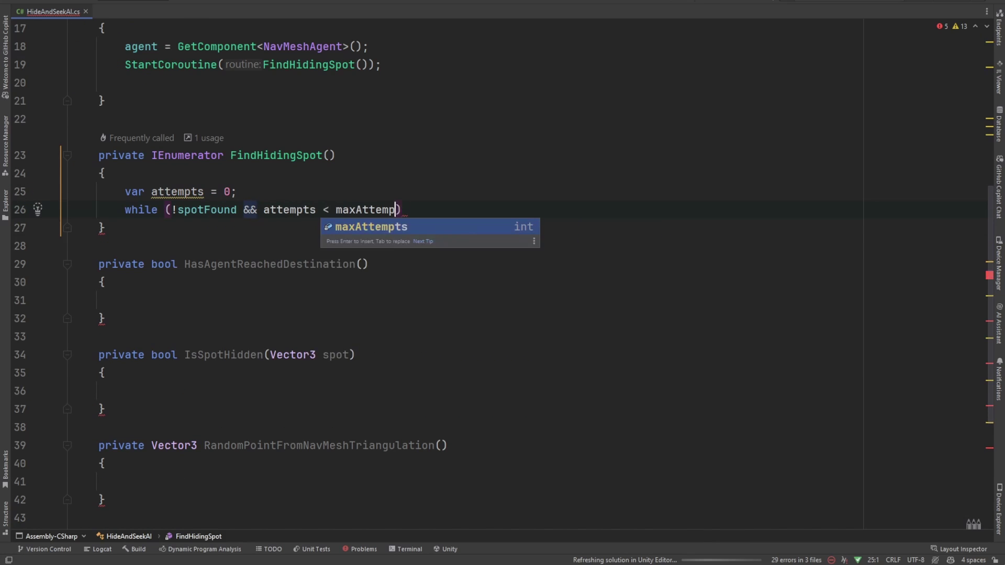
{"action": "key", "text": "Return"}
{"action": "key", "text": "End"}
{"action": "key", "text": "Return"}
{"action": "key", "text": "braceleft"}
{"action": "key", "text": "Return"}
{"action": "type", "text": "var finalPosition = RandomPointFromNavMe"}
{"action": "key", "text": "Return"}
{"action": "type", "text": "); agent.SetDest"}
{"action": "key", "text": "Return"}
{"action": "type", "text": "(finalPo"}
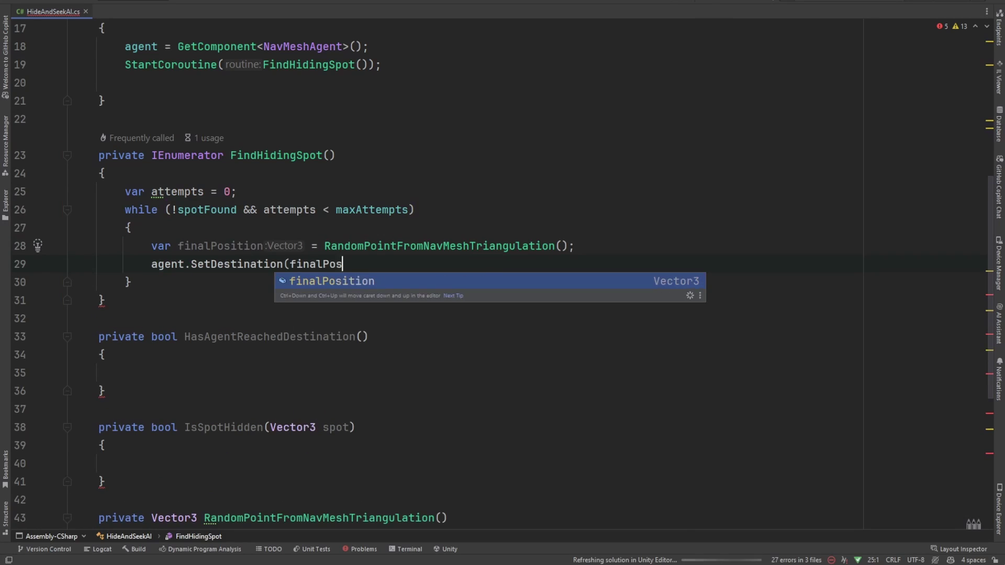
{"action": "type", "text": "sition); timeMoving = 0;  while (!HasAgentReachedDestination() "}
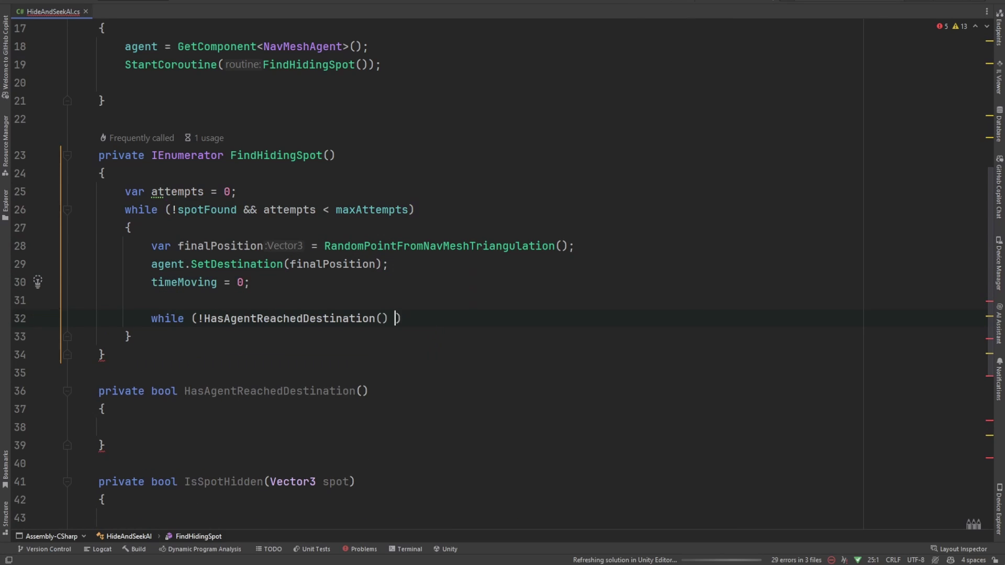
{"action": "type", "text": "&& timeMoving < maxTimeToMove"}
- Add an inner waiting loop bounded by maxTimeToMove that yields WaitForSeconds
{"action": "key", "text": "End"}
{"action": "key", "text": "Return"}
{"action": "type", "text": "{ yield return new WaitForSecon"}
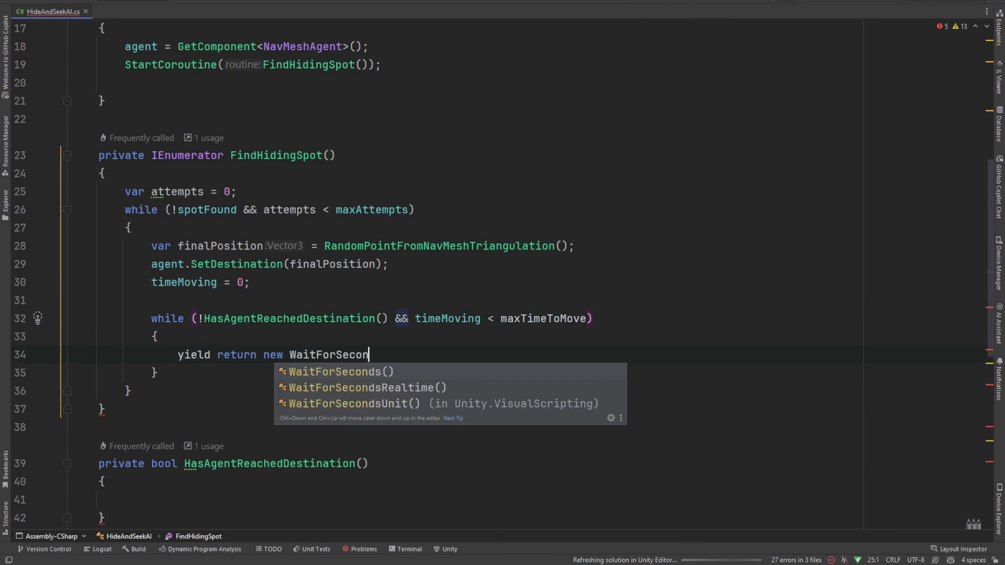
{"action": "type", "text": "ds(1f);"}
{"action": "key", "text": "Return"}
{"action": "type", "text": "timeMoving += 1;"}
{"action": "key", "text": "Down"}
{"action": "key", "text": "End"}
{"action": "key", "text": "Return"}
{"action": "key", "text": "Return"}
{"action": "type", "text": "if (IsSpotHidden(agent.transfor"}
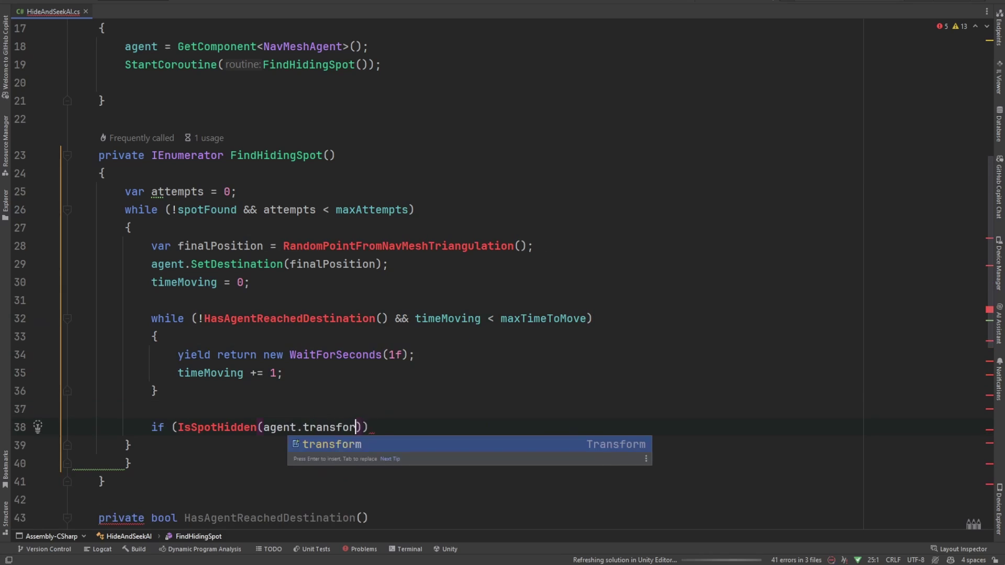
{"action": "type", "text": "m.position"}
- Log the hiding spot when IsSpotHidden succeeds, otherwise wait 0.5 seconds and retry
{"action": "key", "text": "End"}
{"action": "key", "text": "Return"}
{"action": "type", "text": "{     spotFound = true;     Debug.Log(\"Found a hiding spo"}
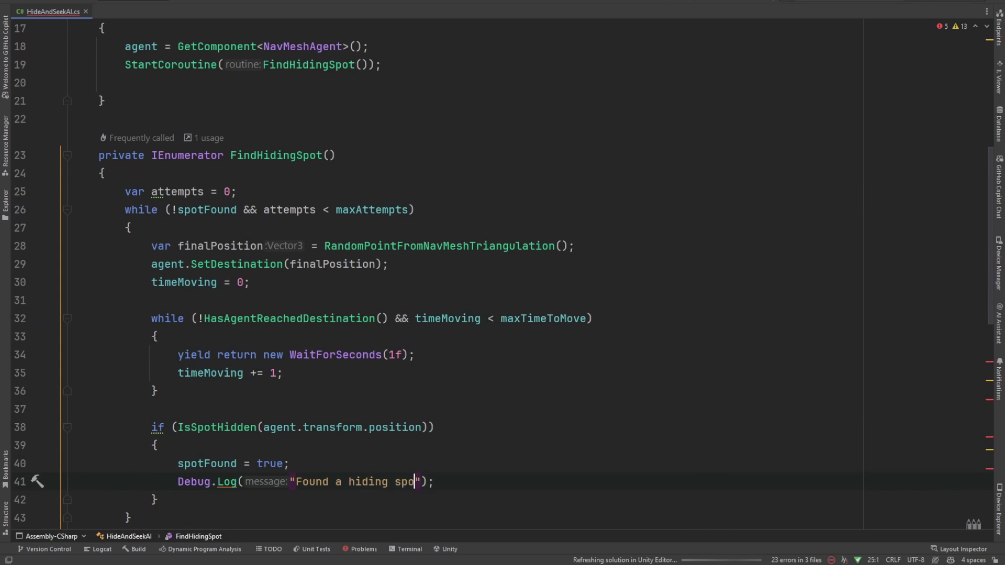
{"action": "type", "text": "t!"}
{"action": "key", "text": "End"}
{"action": "key", "text": "Return"}
{"action": "type", "text": "else { { attempts++; yield return new WaitForSeconds("}
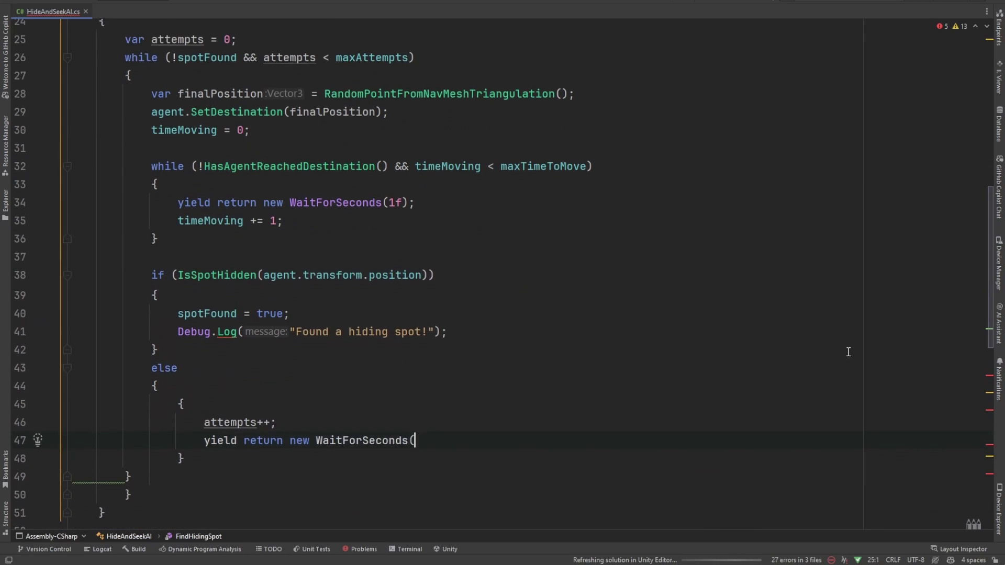
{"action": "type", "text": "0.5f);"}
{"action": "key", "text": "Down"}
{"action": "key", "text": "End"}
{"action": "key", "text": "Return"}
{"action": "key", "text": "Return"}
{"action": "type", "text": "max"}
{"action": "key", "text": "Down"}
{"action": "key", "text": "Return"}
{"action": "type", "text": "= "}
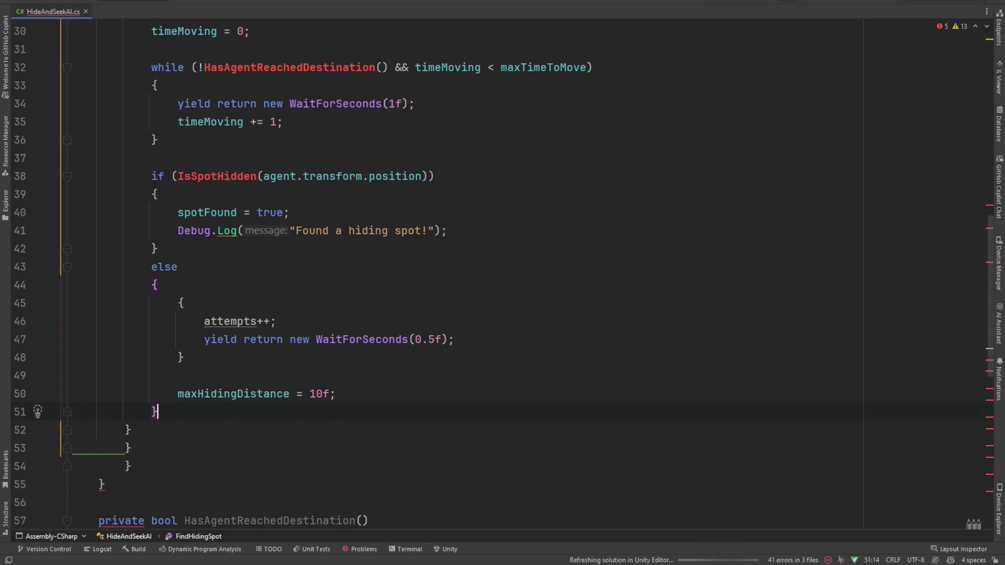
{"action": "type", "text": "return agent.remainingDistance <= 0.5f"}
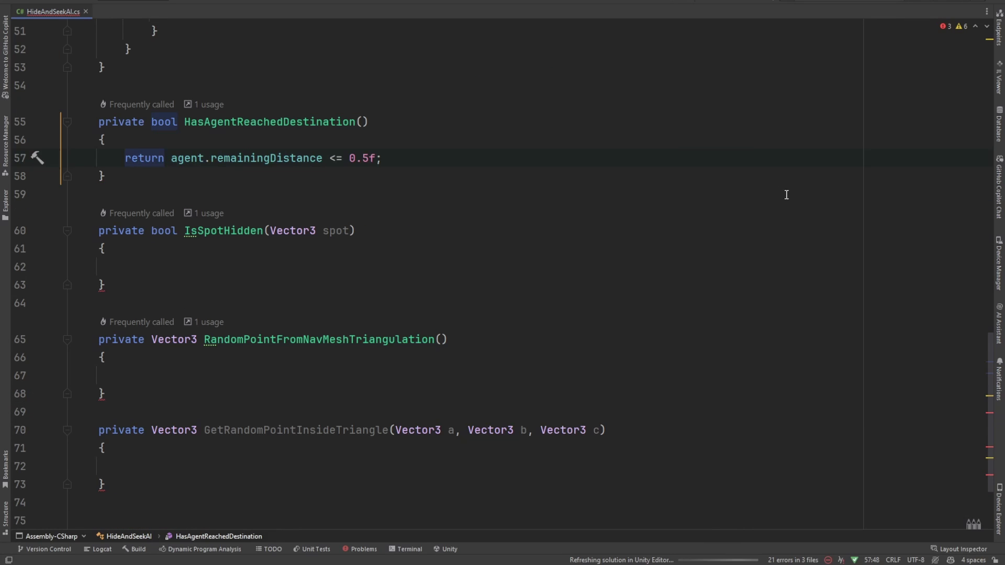
{"action": "type", "text": "var hideables = FindOb"}
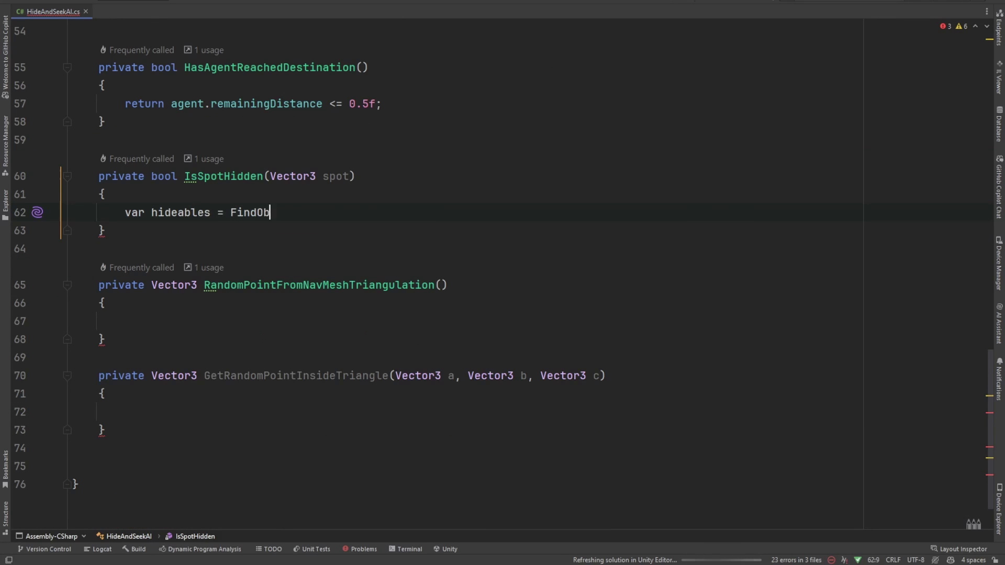
{"action": "type", "text": "jectsByType<Hideable>(FindObjectsSortMode.None).Where(h => h.gam"}
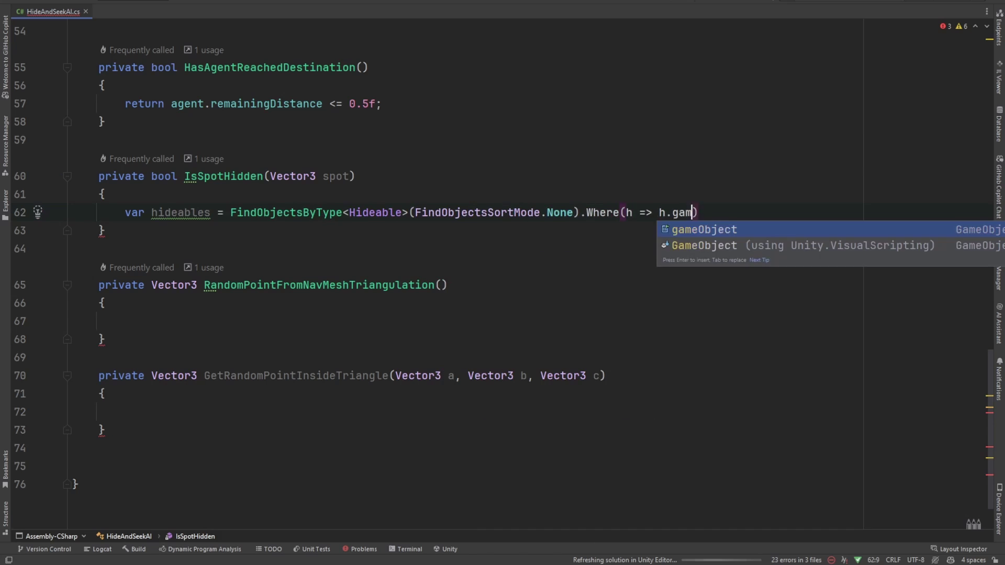
{"action": "type", "text": "eObject != gameObject)"}
- Collect the other Hideables and raycast toward each on the Wall layer, returning the result
{"action": "key", "text": "Return"}
{"action": "type", "text": ".ToArray();"}
{"action": "key", "text": "Return"}
{"action": "key", "text": "Return"}
{"action": "type", "text": "foreach (var "}
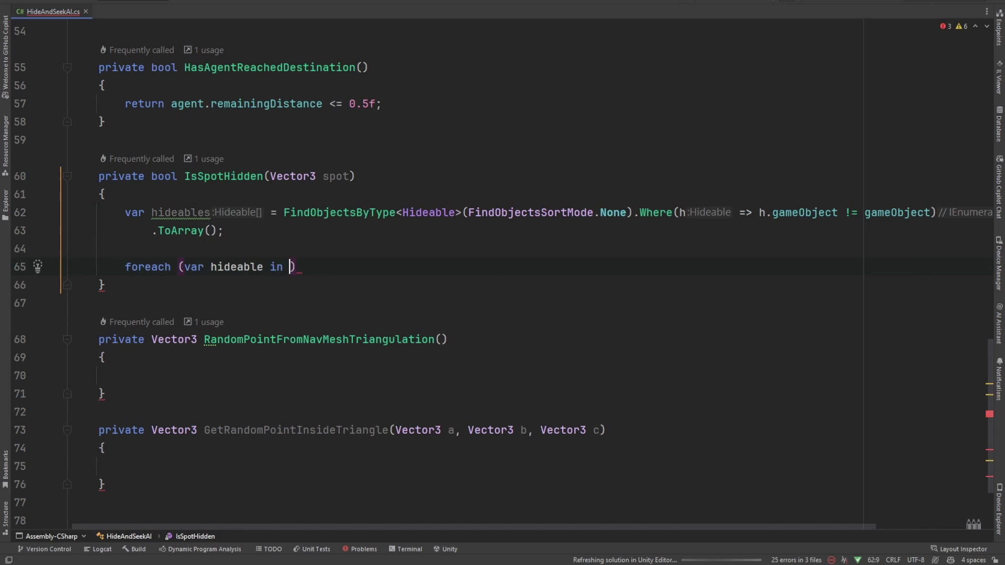
{"action": "type", "text": "hideable in hideables"}
{"action": "key", "text": "ctrl+shift+Return"}
{"action": "type", "text": "var directionToHideable = hideable.transform.posit"}
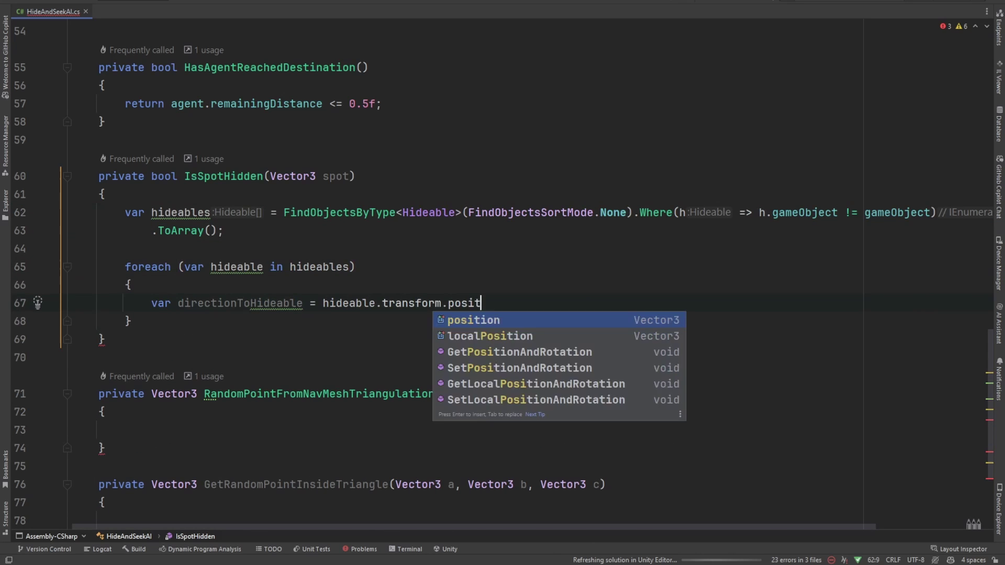
{"action": "type", "text": "ion - spot;"}
{"action": "key", "text": "Return"}
{"action": "type", "text": "if (!Physics.Raycast(spot, directio"}
{"action": "key", "text": "Return"}
{"action": "type", "text": ", dir"}
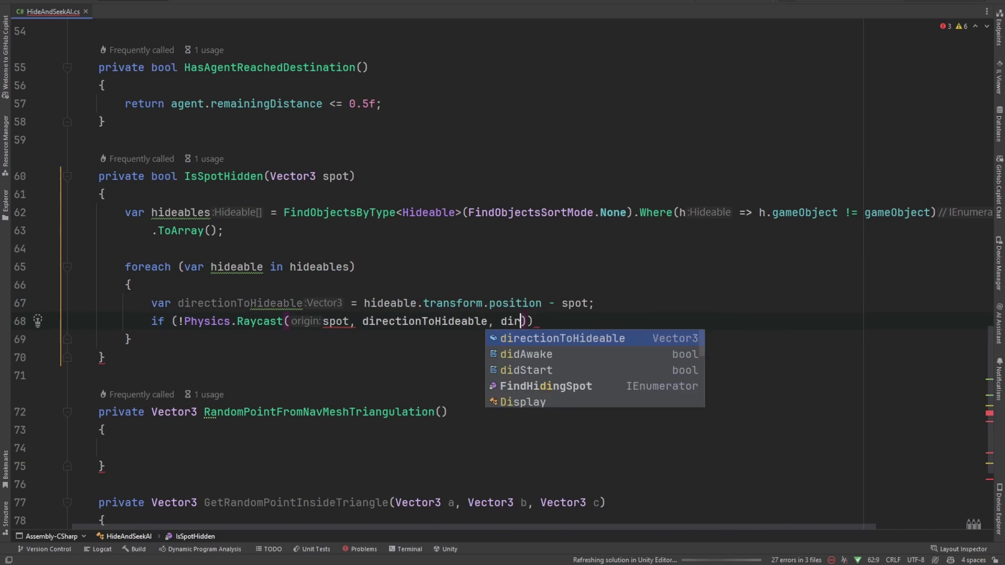
{"action": "type", "text": "ectionToHideable.magnitude, Laye"}
{"action": "key", "text": "Return"}
{"action": "type", "text": ".GetMask(\"Wa"}
{"action": "key", "text": "Return"}
{"action": "key", "text": "ctrl+shift+Return"}
{"action": "type", "text": "return true;"}
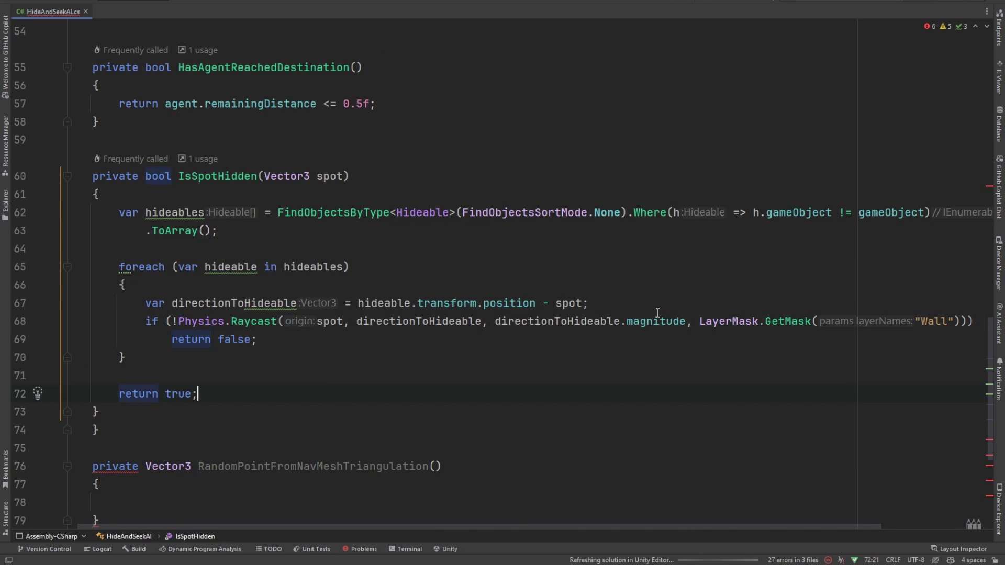
{"action": "scroll", "coordinate": [558, 376], "scroll_direction": "down", "scroll_amount": 4}
- Fill RandomPointFromNavMeshTriangulation with CalculateTriangulation, a random triangle index and its vertices
{"action": "left_click", "coordinate": [369, 265]}
{"action": "type", "text": "var triangulation = NavMesh.CalculateTriangula"}
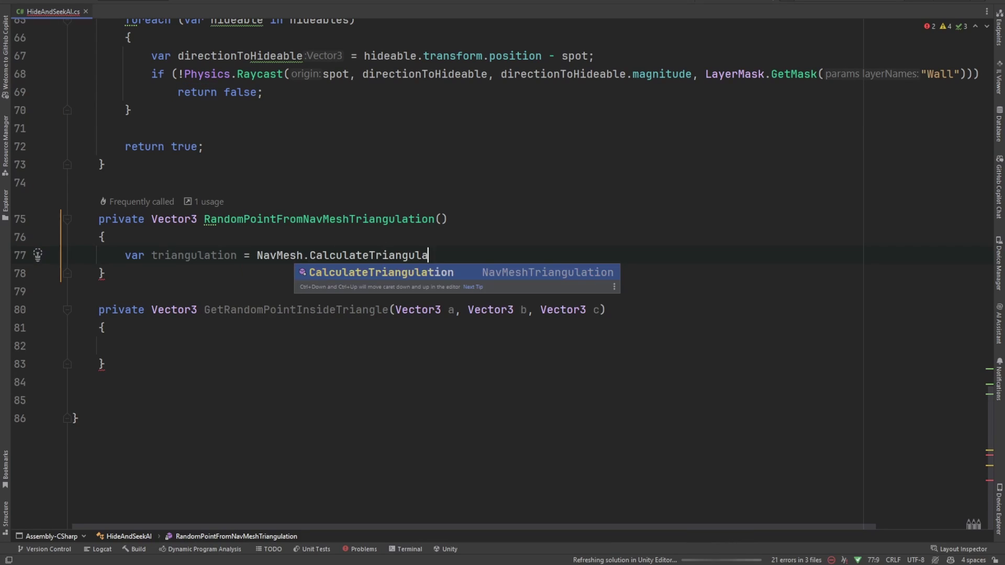
{"action": "key", "text": "Return"}
{"action": "key", "text": "ctrl+shift+Return"}
{"action": "key", "text": "Return"}
{"action": "type", "text": "var t = Random.Range(0, triangulation.indices.Length"}
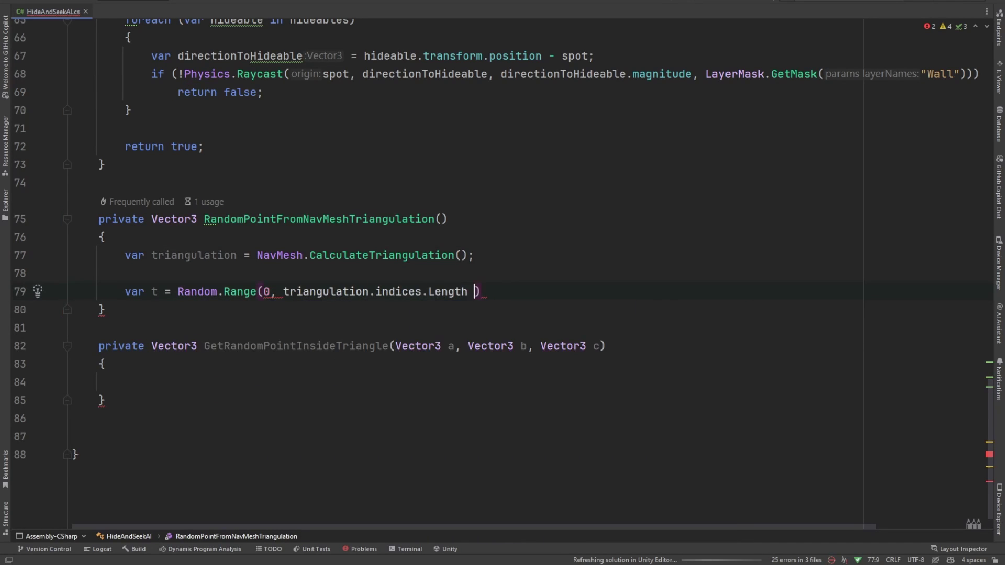
{"action": "type", "text": " * 3;"}
{"action": "key", "text": "Return"}
{"action": "key", "text": "Return"}
{"action": "type", "text": "var v1 = triangulation.vertices[triangul"}
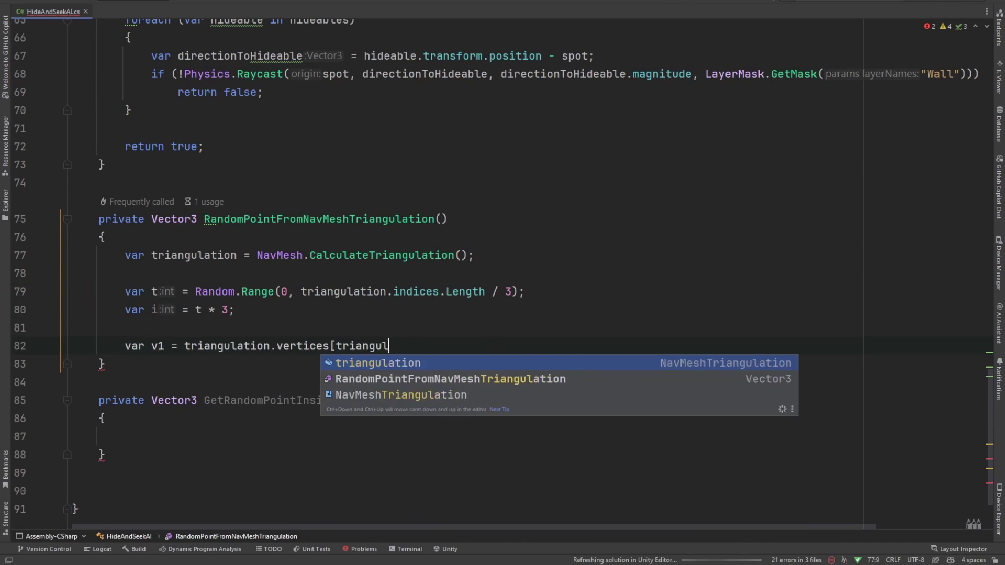
{"action": "type", "text": "ation.indices[i]"}
{"action": "type", "text": "iangulation.vertices[triangulatio"}
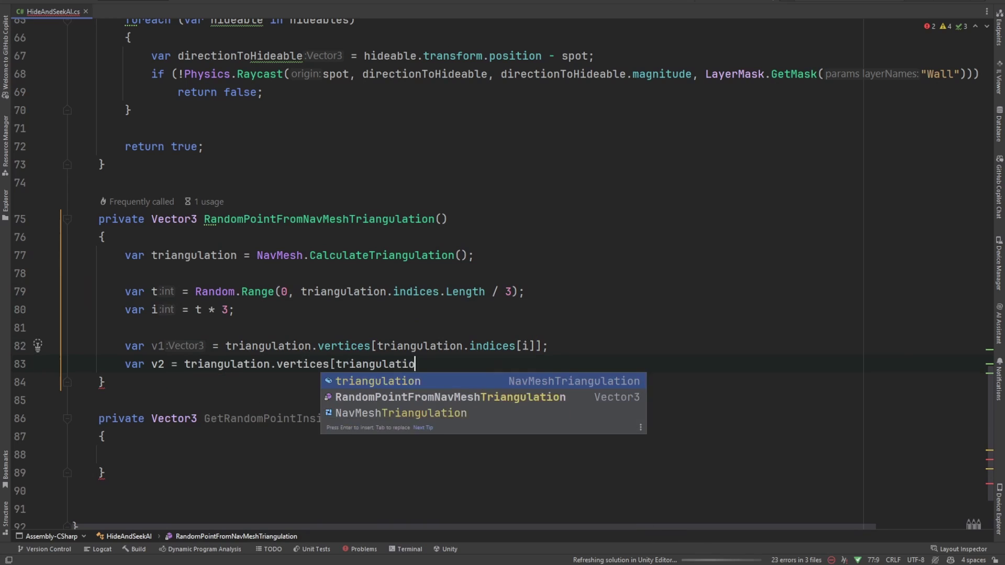
{"action": "type", "text": "n.indices[i + 1"}
{"action": "key", "text": "ctrl+shift+Return"}
{"action": "type", "text": "var v3 = triangulation.vertices[triangulation"}
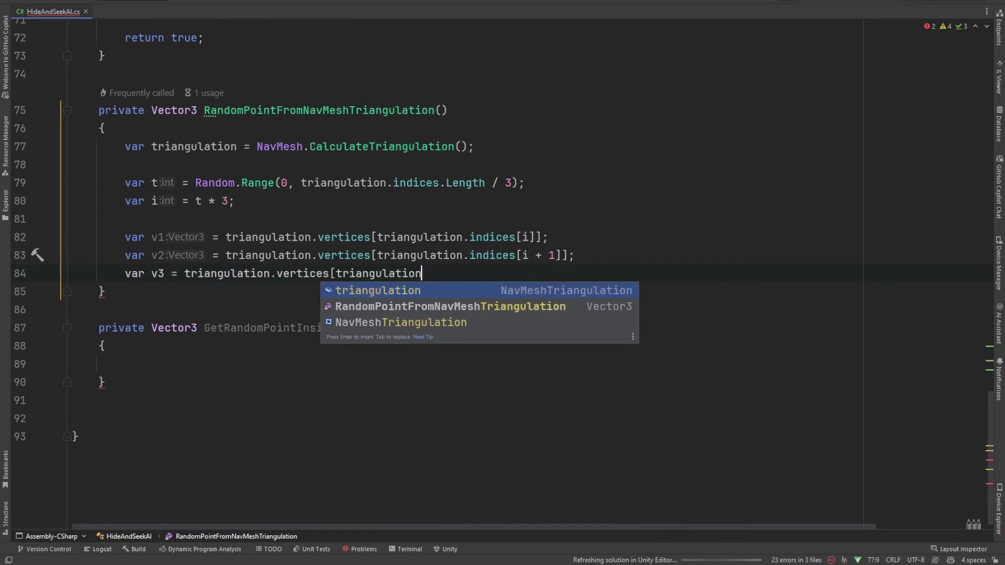
{"action": "type", "text": ".indices[i + 2]];          return GetR"}
{"action": "type", "text": "andomPointInsideTriangle(v1, v2"}
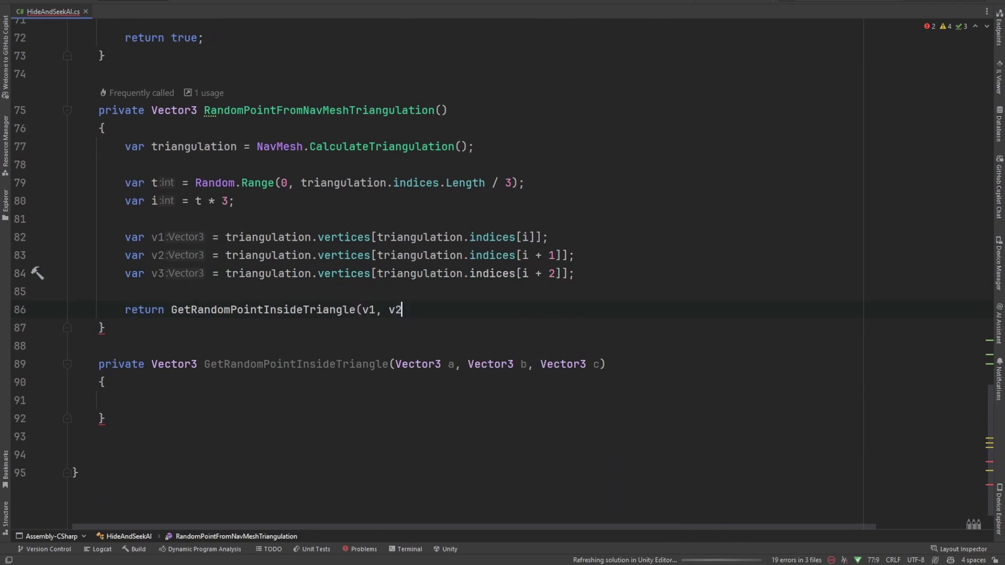
- Compute r1, r2 and sqrtR1, then return the barycentric point from Px, Py, Pz
{"action": "key", "text": "Down"}
{"action": "key", "text": "Down"}
{"action": "key", "text": "Down"}
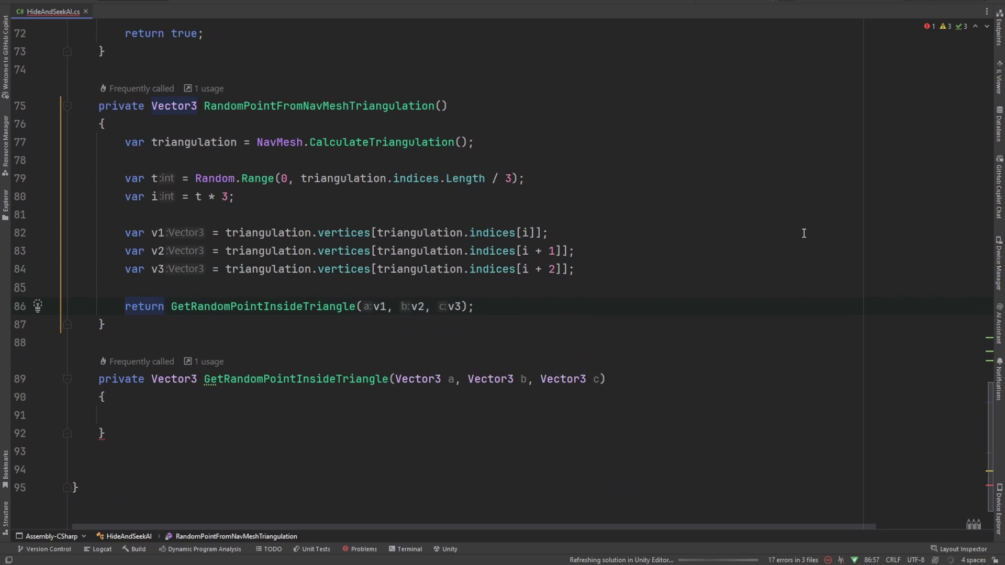
{"action": "type", "text": "var r1 = Random.value;"}
{"action": "key", "text": "Return"}
{"action": "type", "text": "var r2 = Random.value;"}
{"action": "key", "text": "Return"}
{"action": "key", "text": "Return"}
{"action": "type", "text": "var alph"}
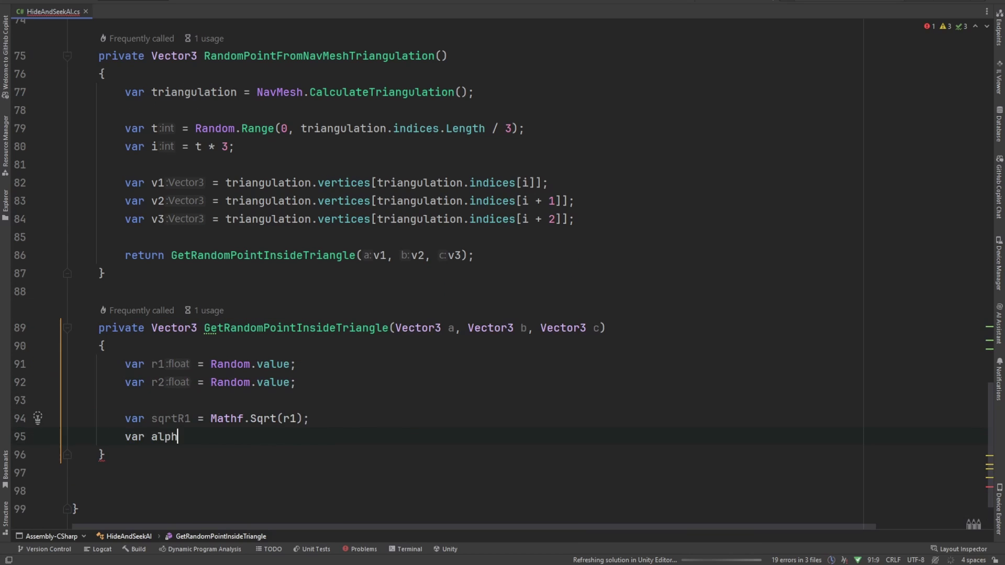
{"action": "type", "text": "a = 1 - sqrtR1;"}
{"action": "key", "text": "Return"}
{"action": "type", "text": "var beta = sqrt"}
{"action": "type", "text": "var gamma = sqrt"}
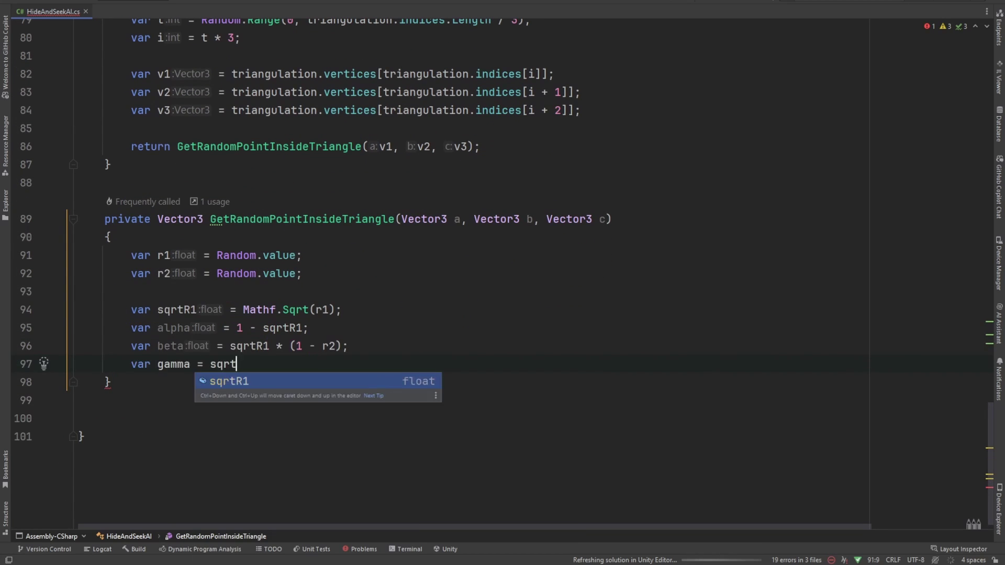
{"action": "type", "text": "Px = alpha * a.x + beta * b.x +gamma * c.x;"}
{"action": "key", "text": "Return"}
{"action": "type", "text": "va"}
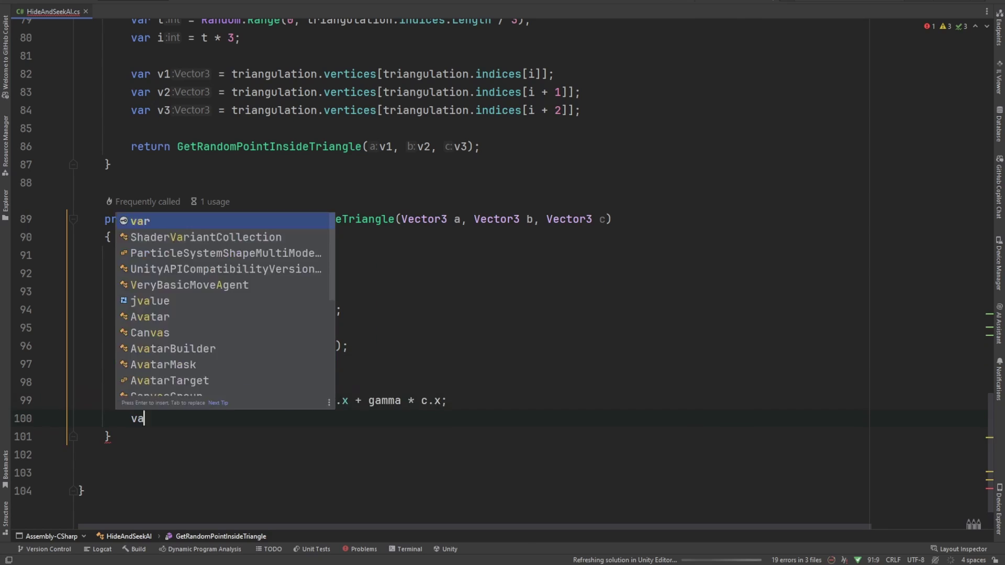
{"action": "type", "text": "r Py = alpha * a.y + beta * b.y "}
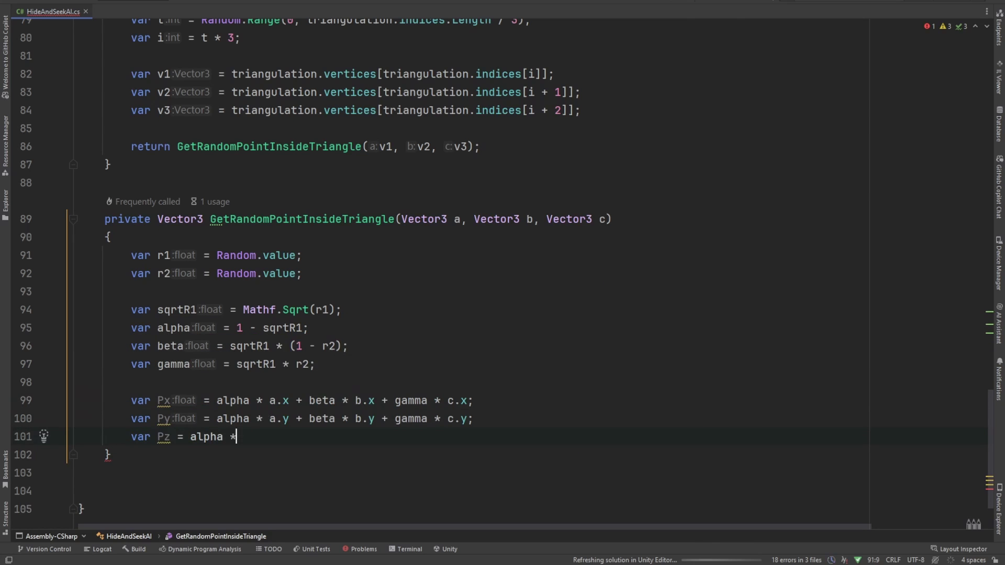
{"action": "type", "text": " + gamma * c.z;"}
{"action": "key", "text": "Return"}
{"action": "key", "text": "Return"}
{"action": "type", "text": "return new Vector3(Px, Py, P"}
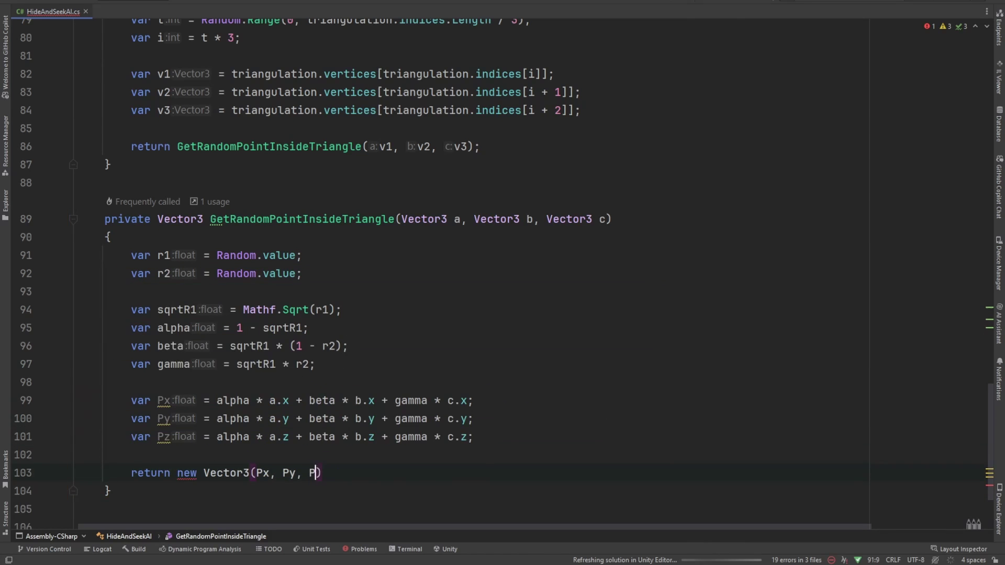
{"action": "type", "text": "z);"}
{"action": "scroll", "coordinate": [779, 329], "scroll_direction": "up", "scroll_amount": 6}
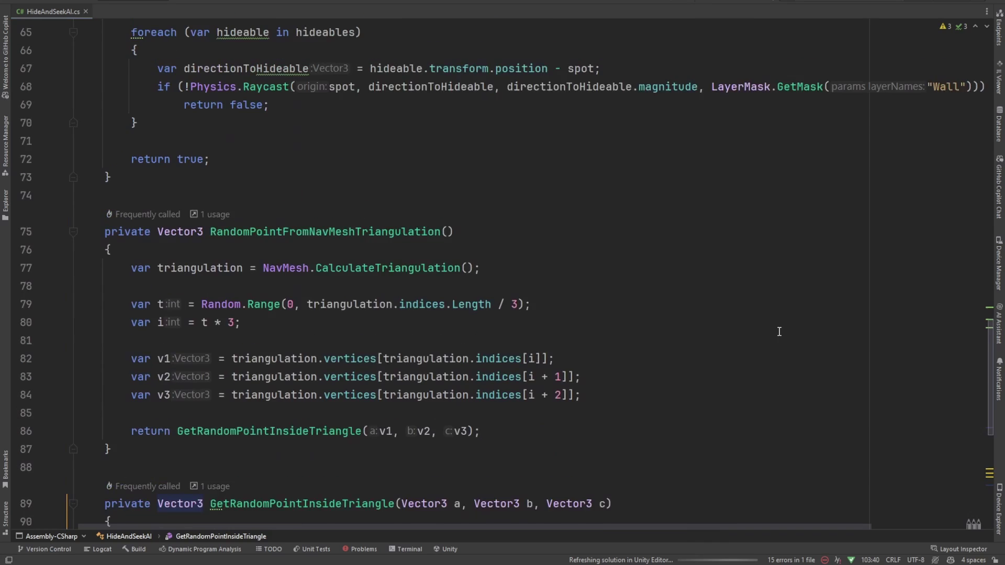
{"action": "scroll", "coordinate": [780, 330], "scroll_direction": "up", "scroll_amount": 2}
{"action": "scroll", "coordinate": [779, 330], "scroll_direction": "up", "scroll_amount": 1}
{"action": "scroll", "coordinate": [780, 330], "scroll_direction": "up", "scroll_amount": 4}
{"action": "scroll", "coordinate": [779, 329], "scroll_direction": "up", "scroll_amount": 4}
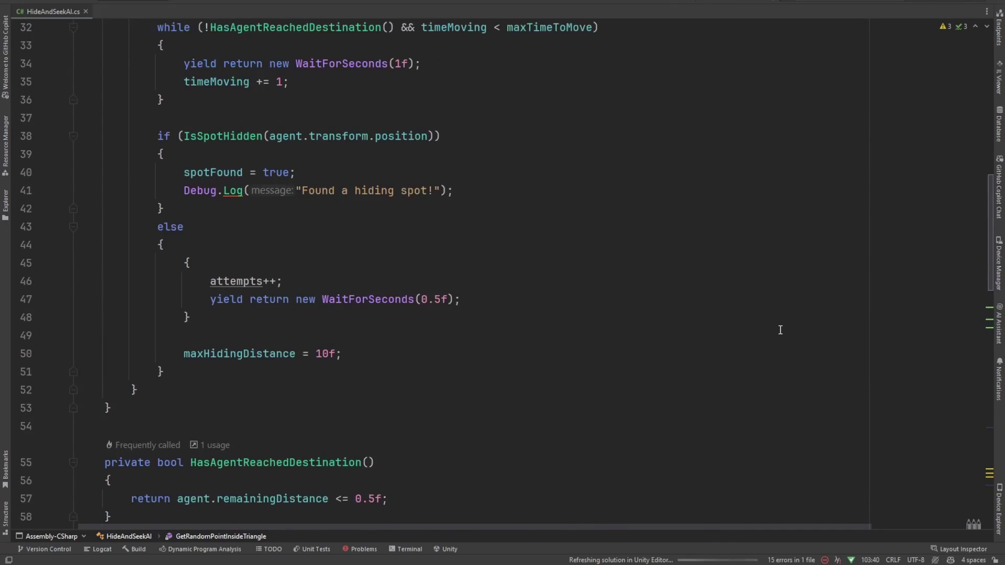
{"action": "scroll", "coordinate": [780, 330], "scroll_direction": "up", "scroll_amount": 1}
{"action": "scroll", "coordinate": [780, 330], "scroll_direction": "up", "scroll_amount": 2}
{"action": "scroll", "coordinate": [779, 330], "scroll_direction": "up", "scroll_amount": 3}
{"action": "scroll", "coordinate": [779, 331], "scroll_direction": "up", "scroll_amount": 3}
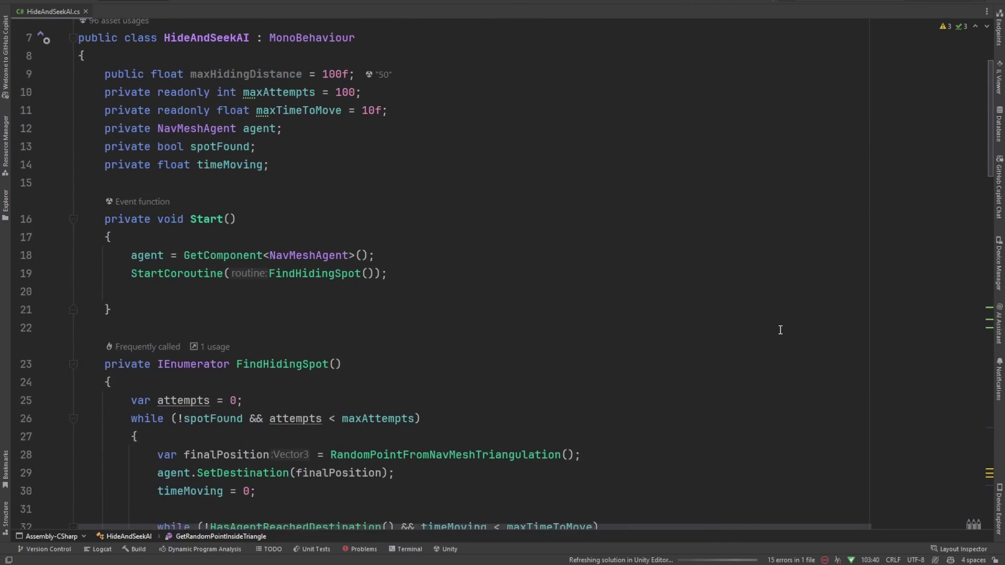
{"action": "scroll", "coordinate": [779, 330], "scroll_direction": "up", "scroll_amount": 2}
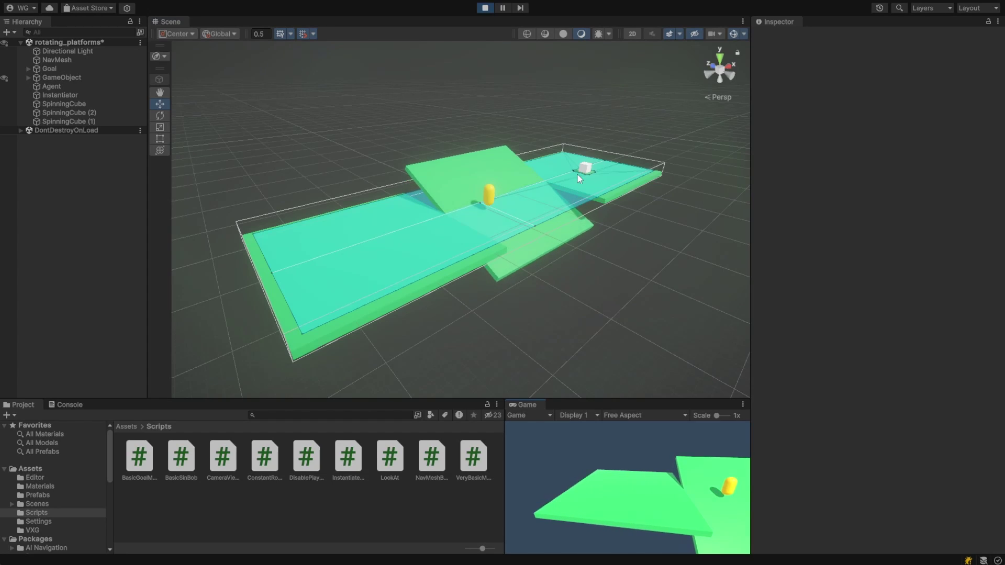
- Orbit the Scene view to a low side angle to watch the agent cross the platforms
{"action": "mouse_move", "coordinate": [608, 244]}
{"action": "left_mouse_down", "text": "alt"}
{"action": "mouse_move", "coordinate": [341, 186]}
{"action": "mouse_move", "coordinate": [402, 259]}
{"action": "left_mouse_up", "text": "alt"}
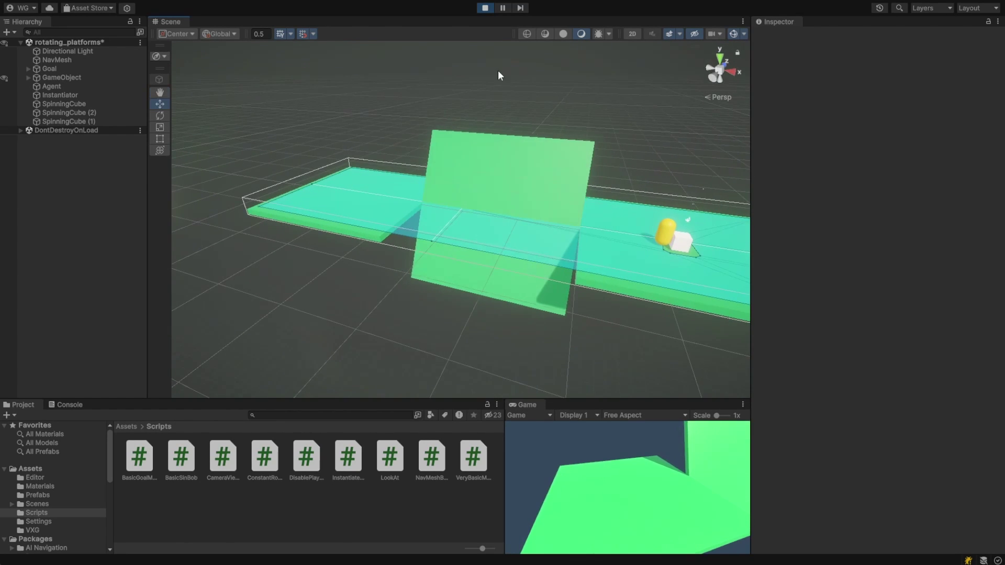
{"action": "type", "text": "ate List<NavMeshSurface> surfaces;"}
- Write the surfaces field, the UpdateMesh BuildNavMesh loop, and a Start using GetComponents and StartCoroutine
{"action": "key", "text": "Return"}
{"action": "key", "text": "Return"}
{"action": "type", "text": "IEnumerator UpdateMesh()"}
{"action": "key", "text": "Return"}
{"action": "type", "text": "{"}
{"action": "key", "text": "Return"}
{"action": "type", "text": "while (Application.isPlaying)"}
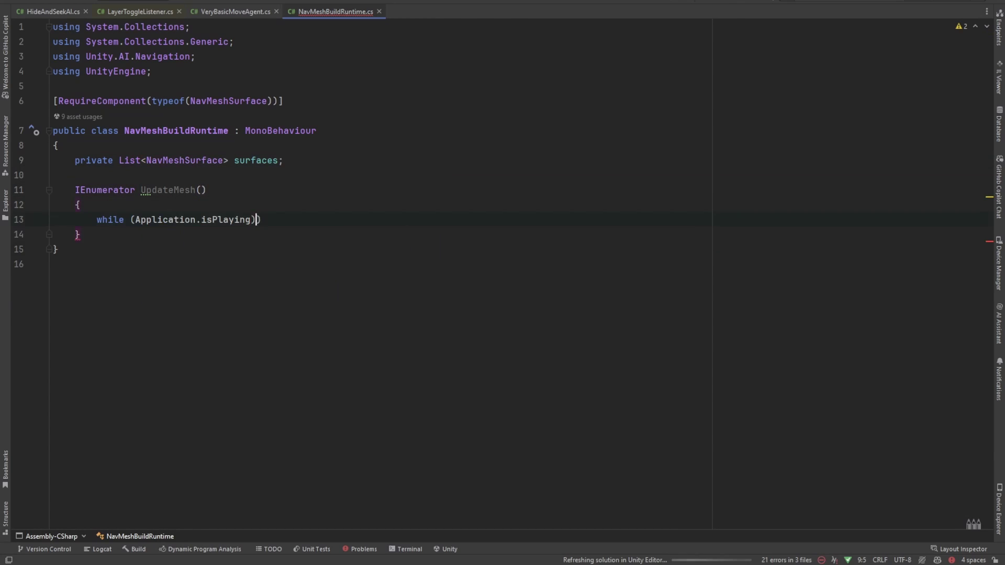
{"action": "type", "text": "         {             foreach (NavMeshSurface surface in surfaces)             {                 surface."}
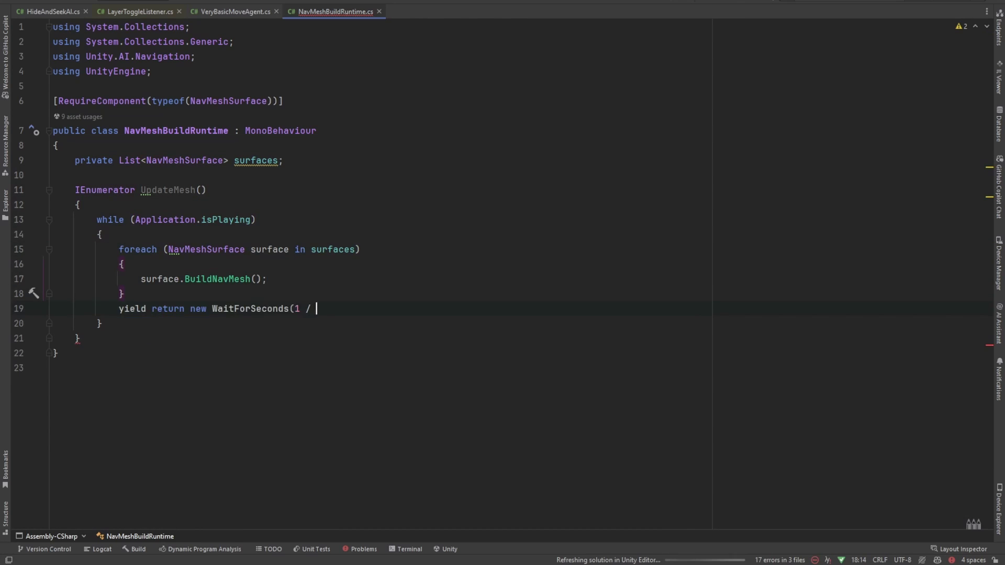
{"action": "key", "text": "Return"}
{"action": "type", "text": "surfaces = new List<NavMeshSurface>();         surfaces.AddRange(GetComponents"}
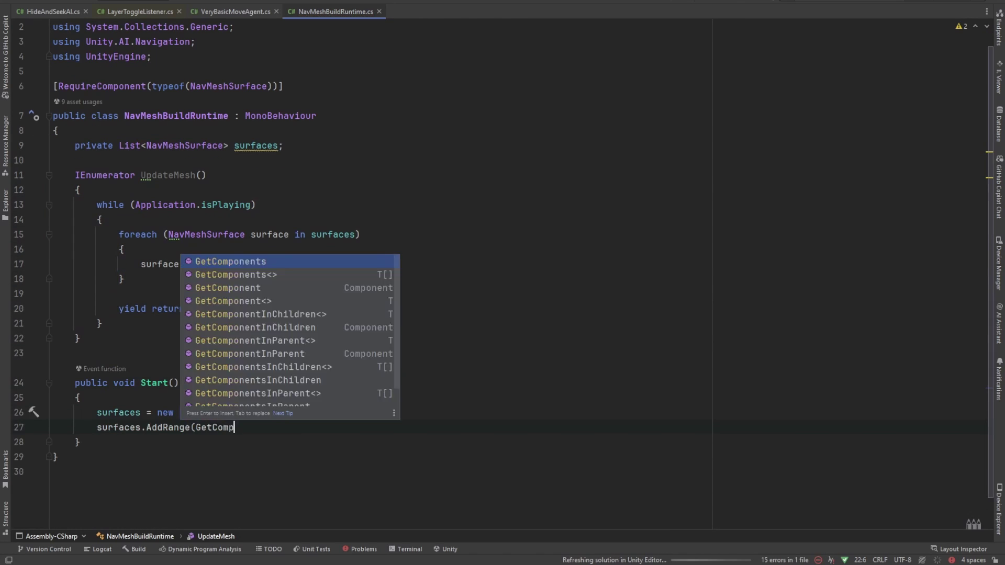
{"action": "type", "text": "<NavMeshSurface>());"}
{"action": "key", "text": "Return"}
{"action": "type", "text": "Sta"}
{"action": "key", "text": "Down"}
{"action": "key", "text": "Down"}
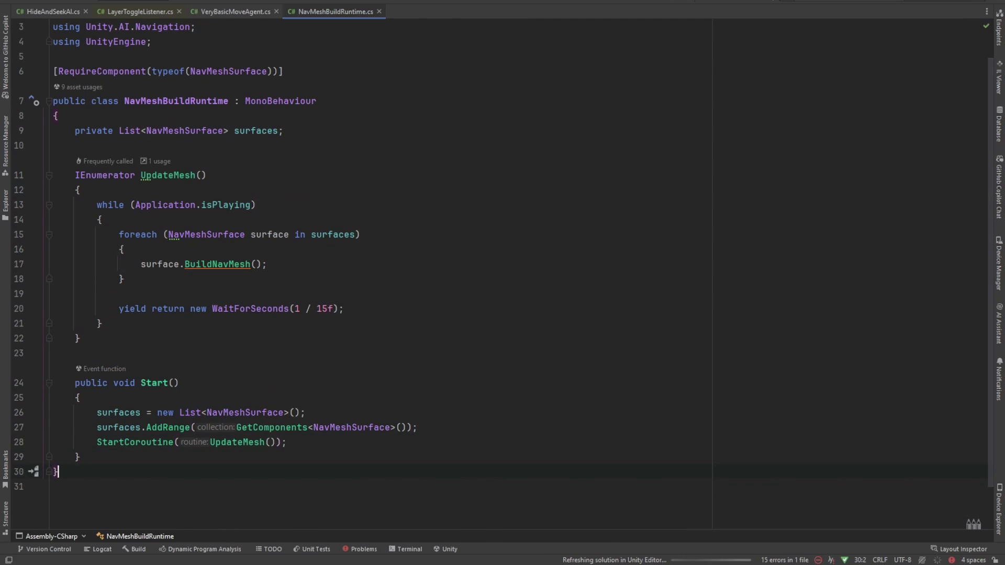